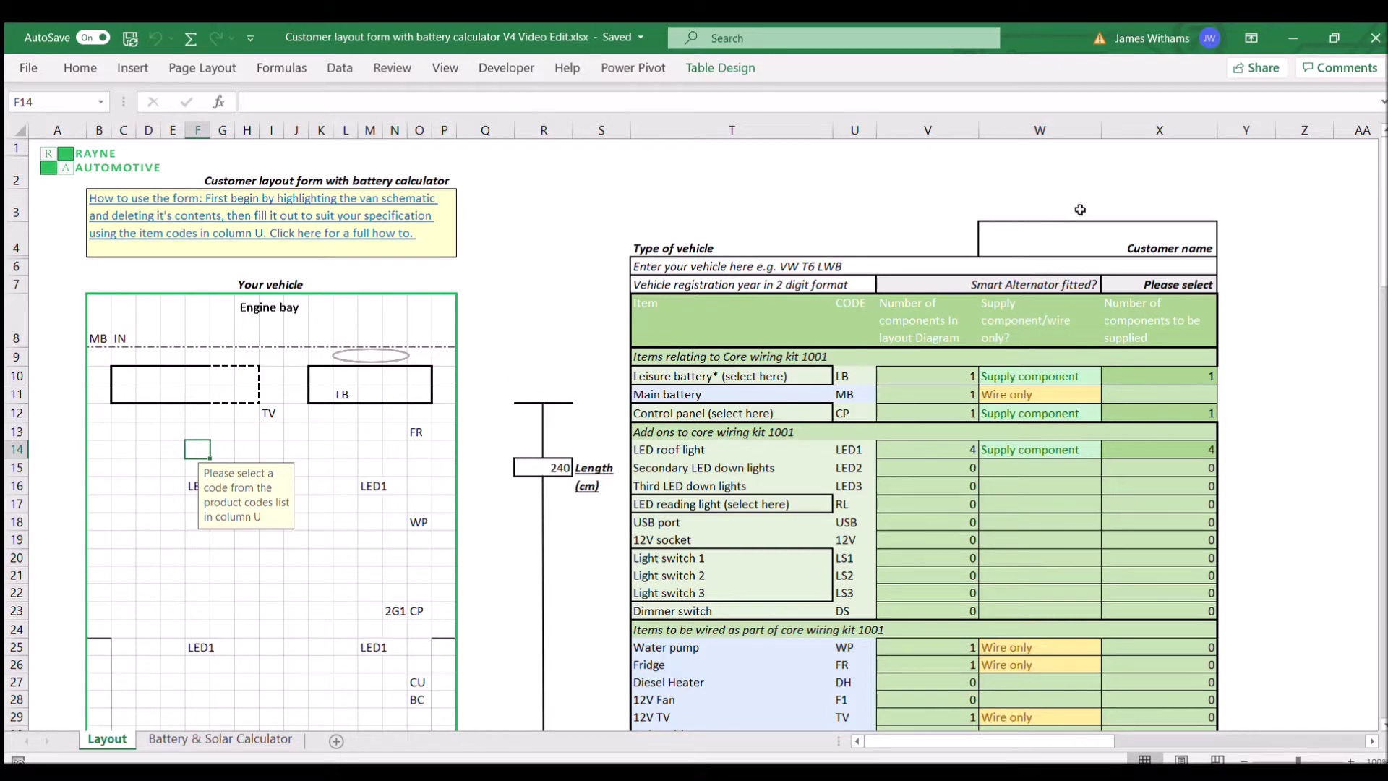
Step: Enter the customer's name in W4, fixing its capitalisation
{"action": "left_click", "coordinate": [1111, 237]}
{"action": "type", "text": "jAMES"}
{"action": "key", "text": "BackSpace"}
{"action": "key", "text": "BackSpace"}
{"action": "key", "text": "BackSpace"}
{"action": "key", "text": "BackSpace"}
{"action": "key", "text": "BackSpace"}
{"action": "type", "text": "James"}
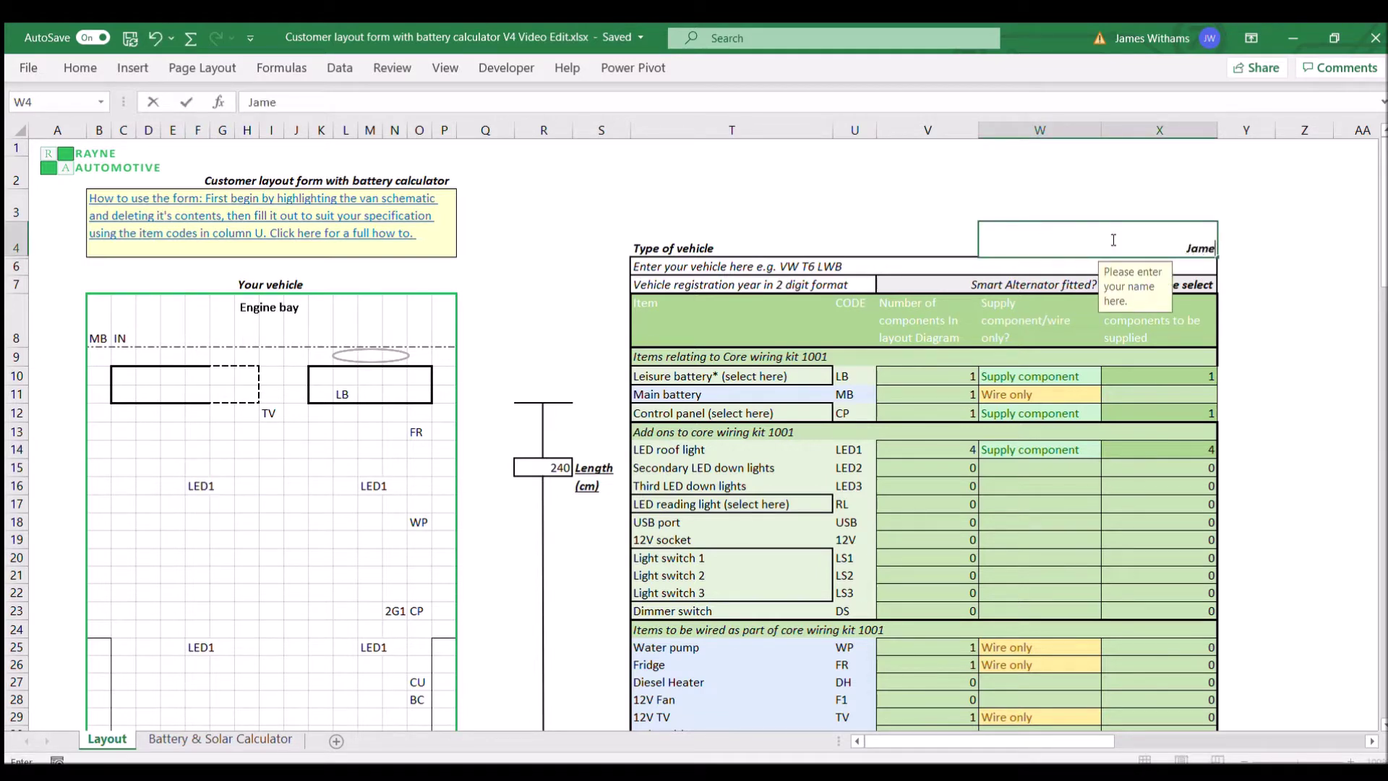
Step: Enter vehicle type VW T6 in T6 and registration year 18 in T7
{"action": "left_click", "coordinate": [974, 264]}
{"action": "type", "text": "VW T"}
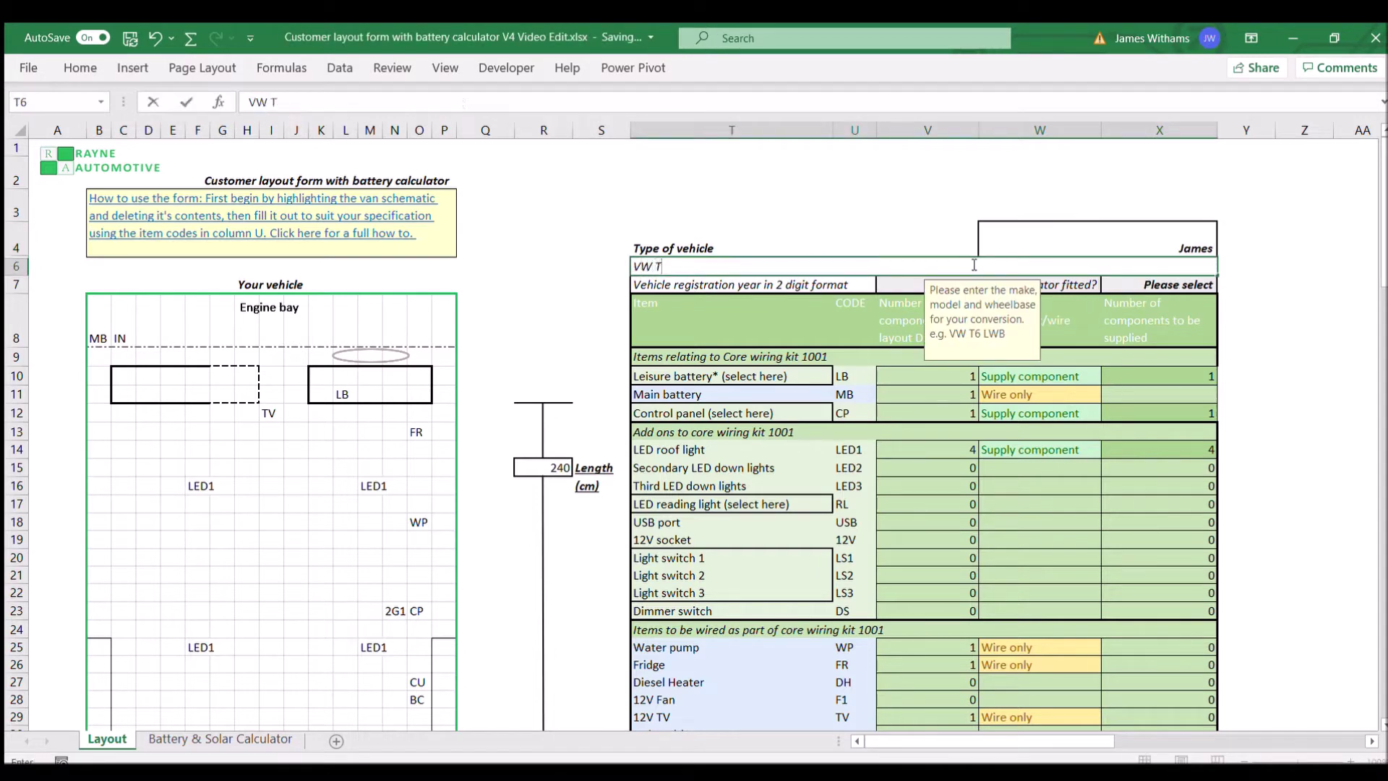
{"action": "type", "text": "6"}
{"action": "key", "text": "Tab"}
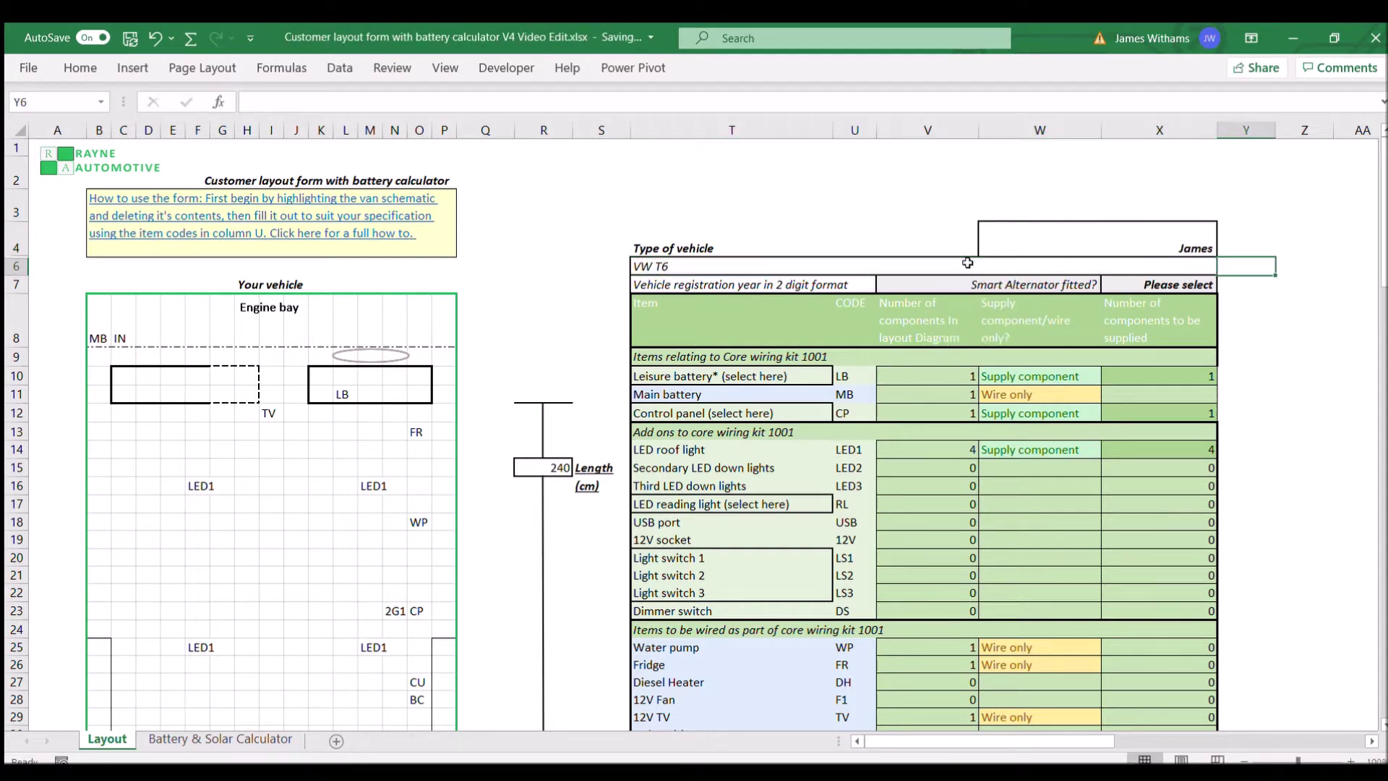
{"action": "left_click", "coordinate": [785, 287]}
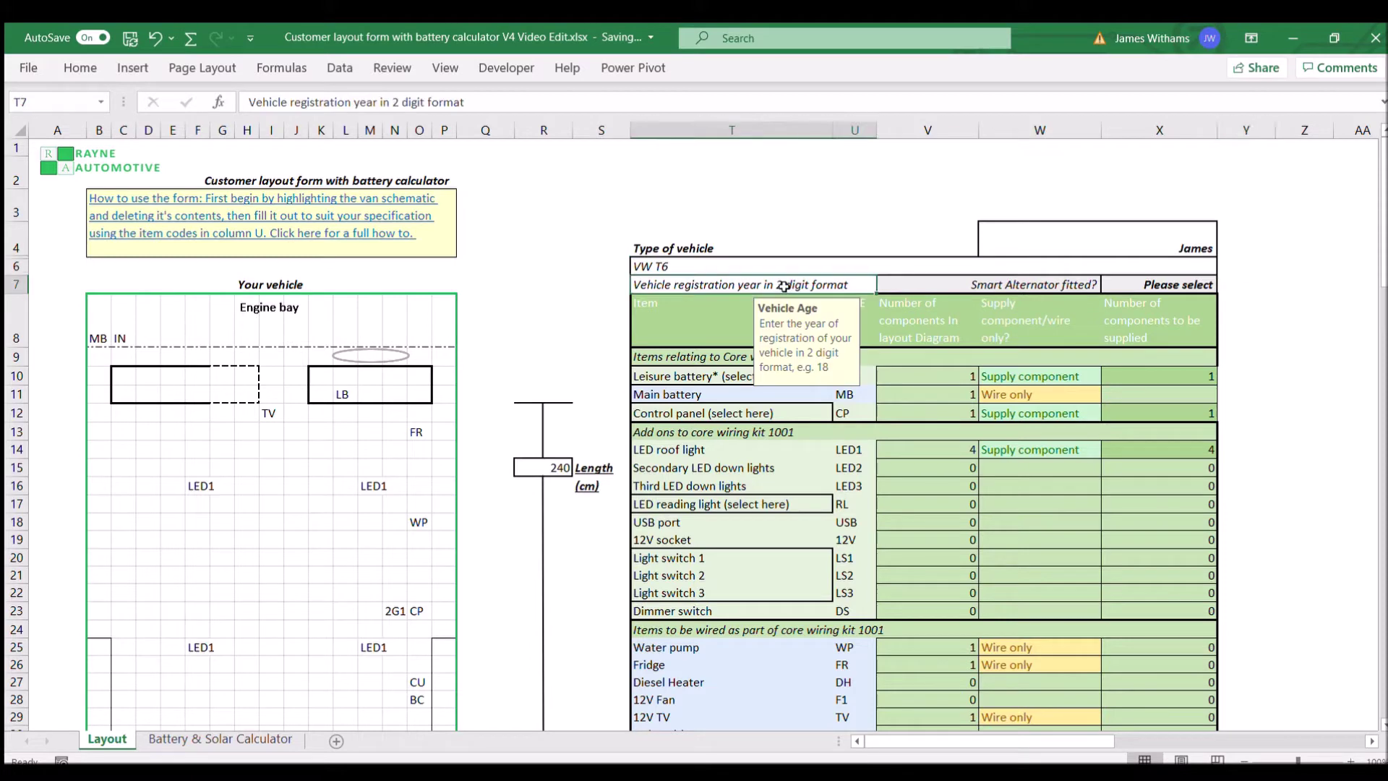
{"action": "type", "text": "18"}
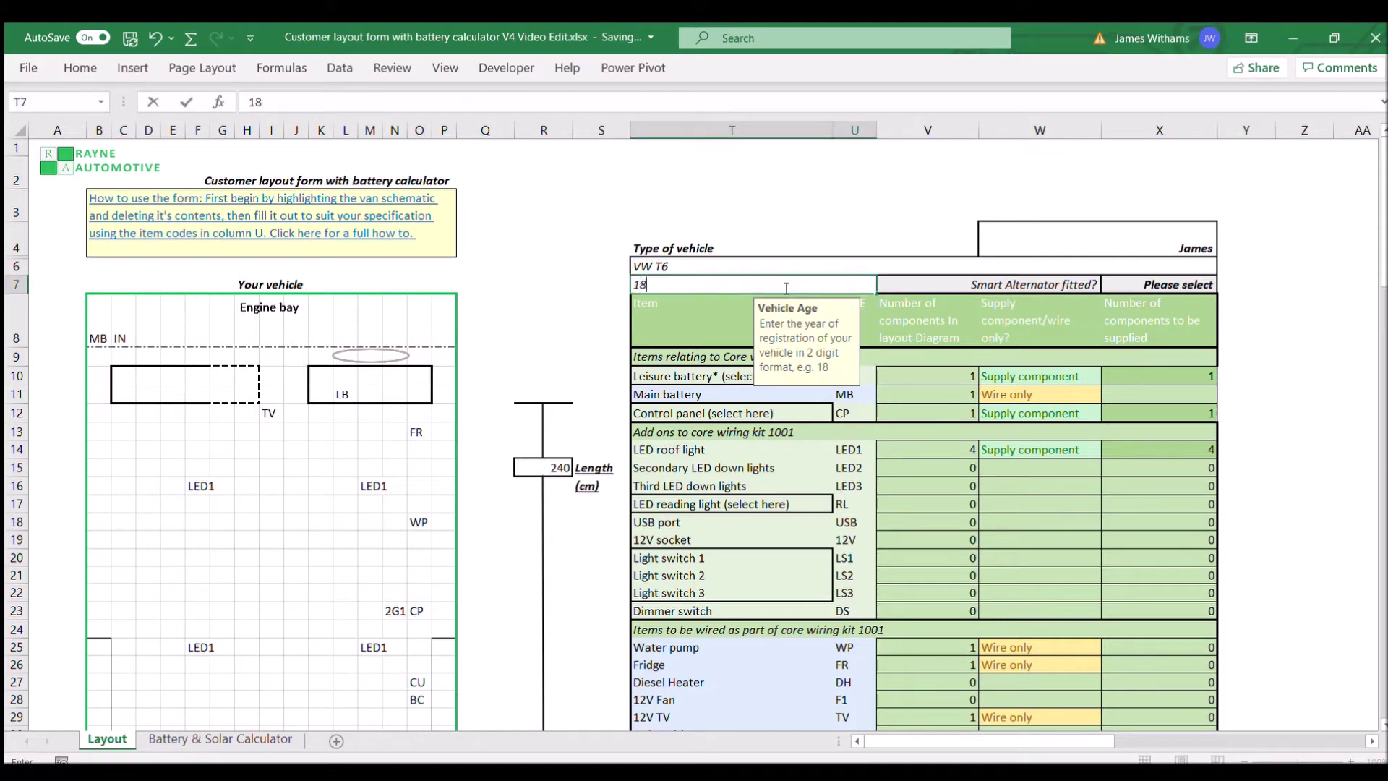
{"action": "key", "text": "Tab"}
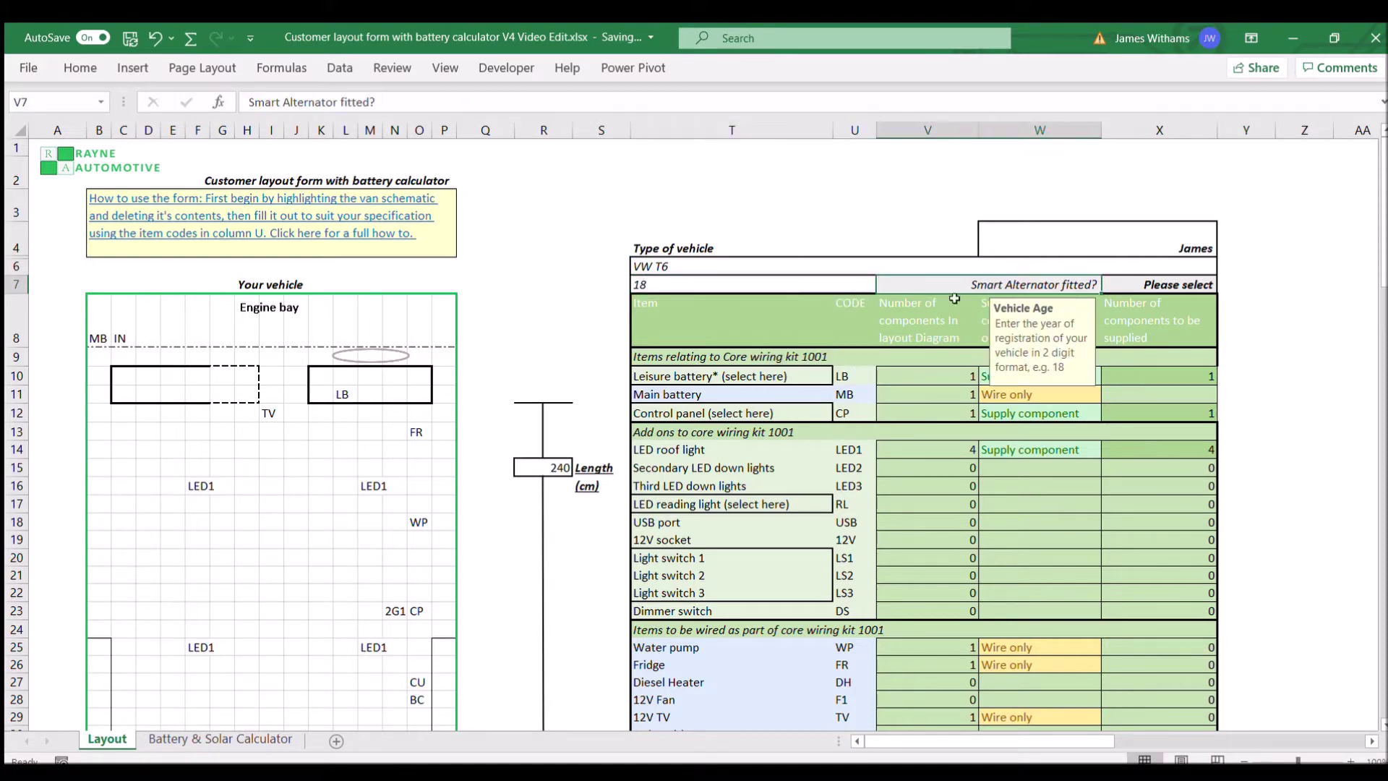
Step: Choose Yes from the X7 dropdown for Smart Alternator fitted?
{"action": "left_click", "coordinate": [1166, 284]}
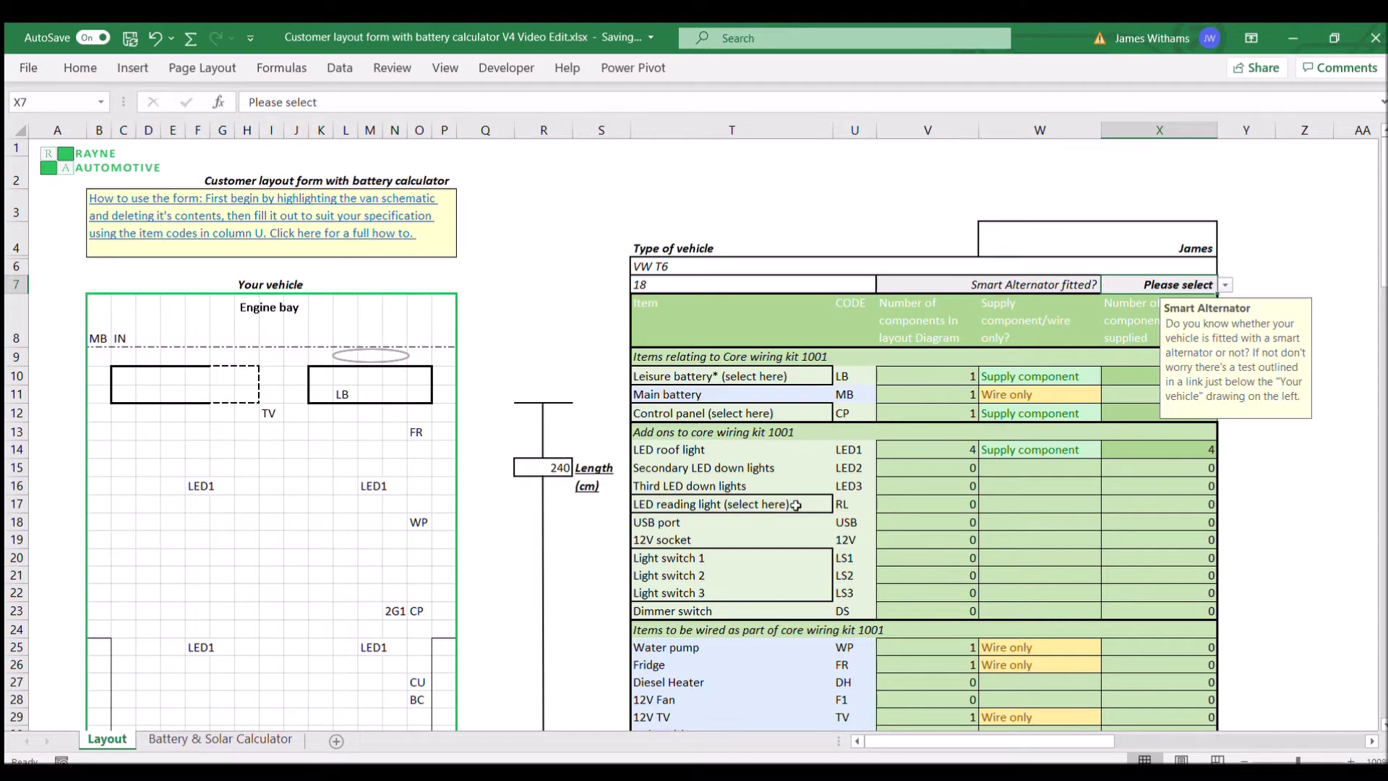
{"action": "scroll", "coordinate": [795, 505], "scroll_direction": "down", "scroll_amount": 8}
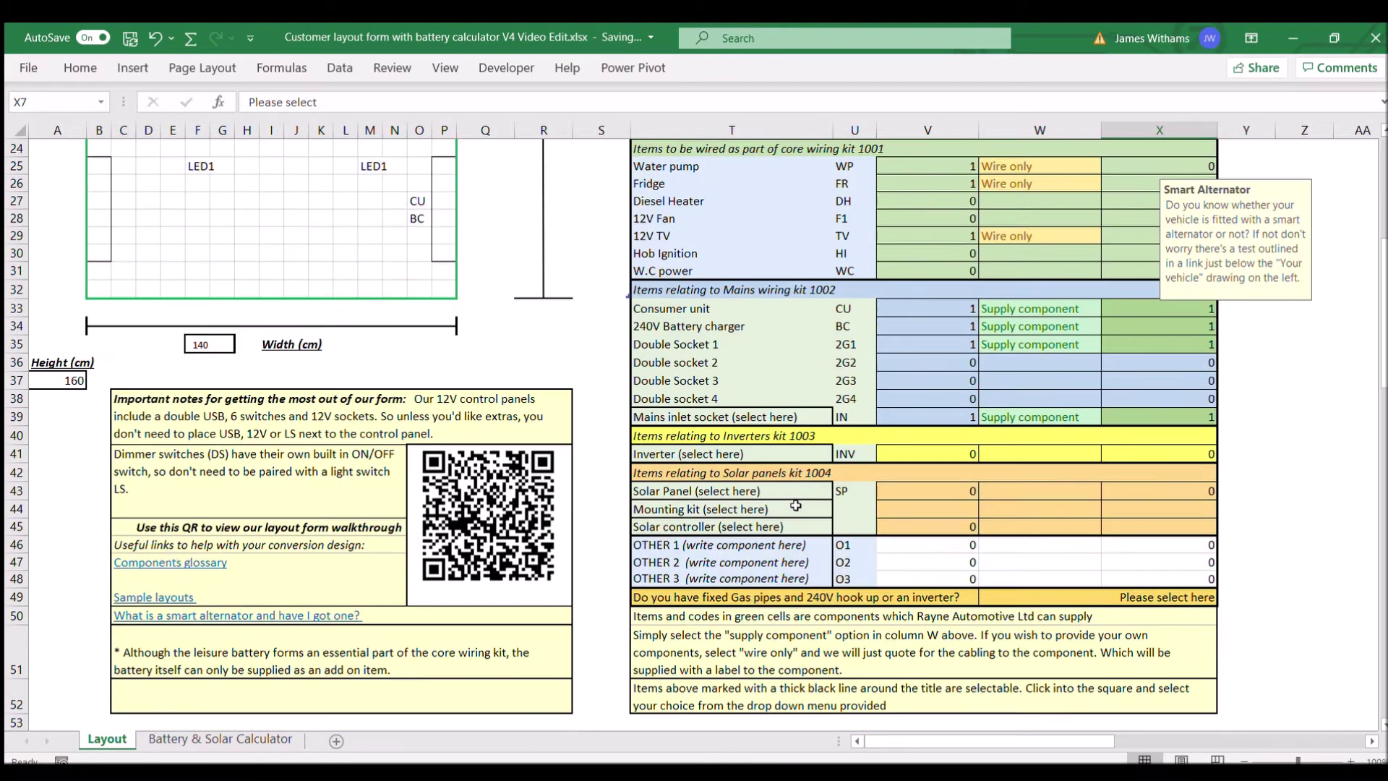
{"action": "scroll", "coordinate": [795, 504], "scroll_direction": "down", "scroll_amount": 1}
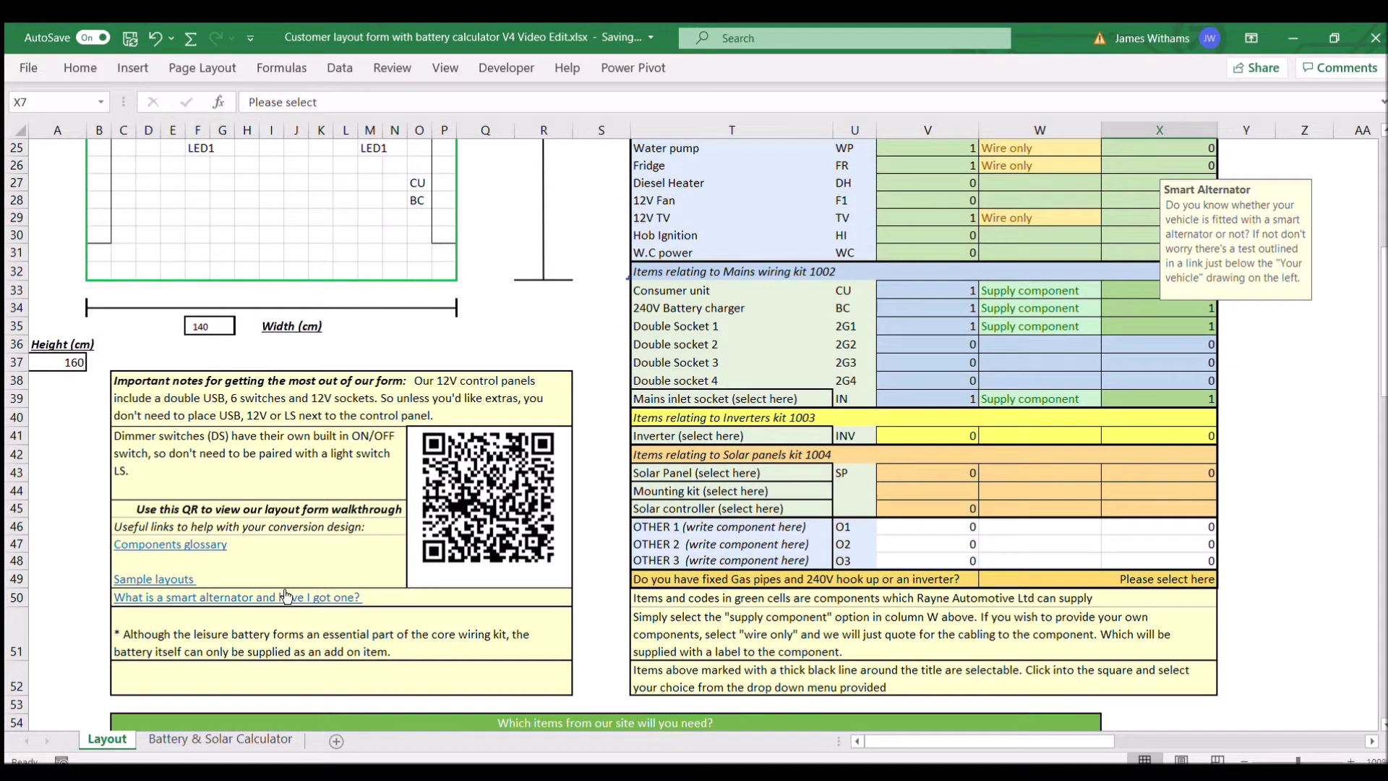
{"action": "scroll", "coordinate": [536, 594], "scroll_direction": "up", "scroll_amount": 2}
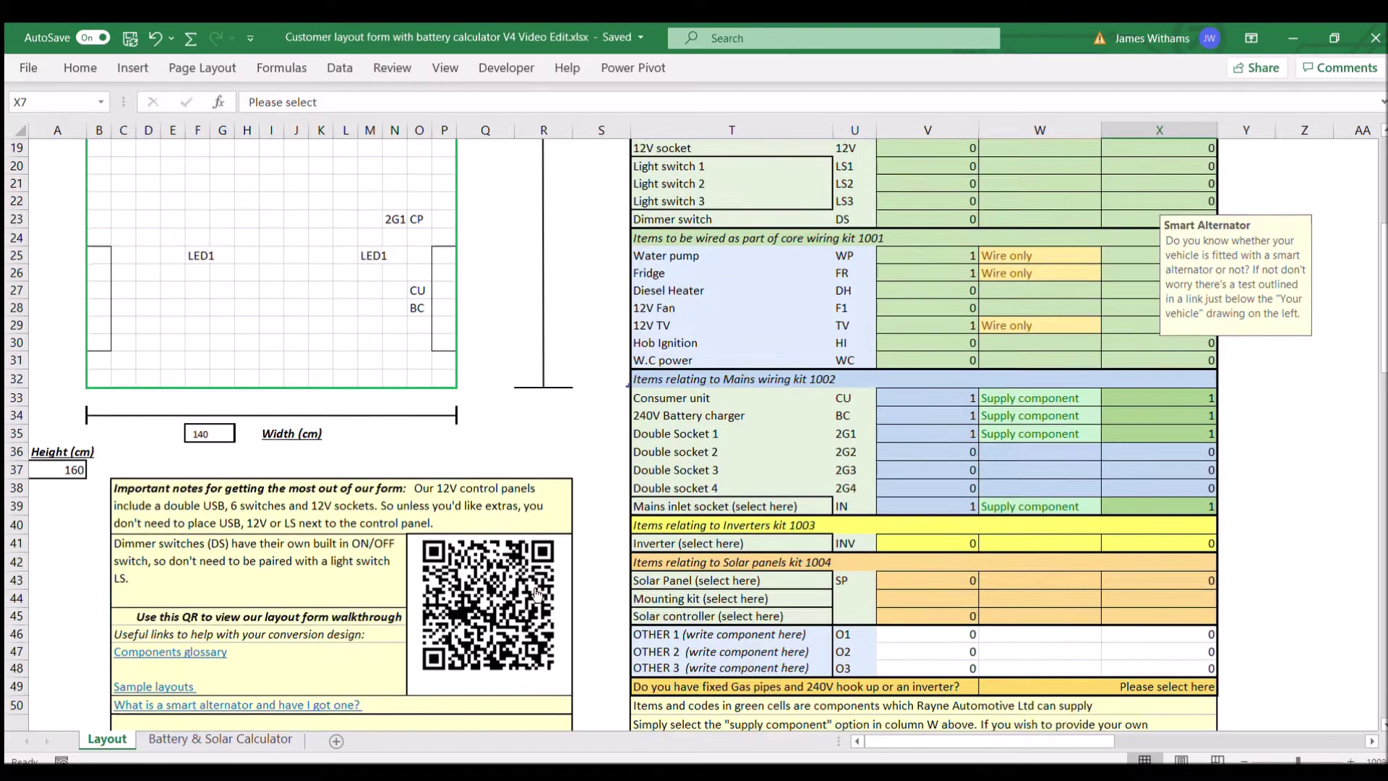
{"action": "scroll", "coordinate": [536, 594], "scroll_direction": "up", "scroll_amount": 6}
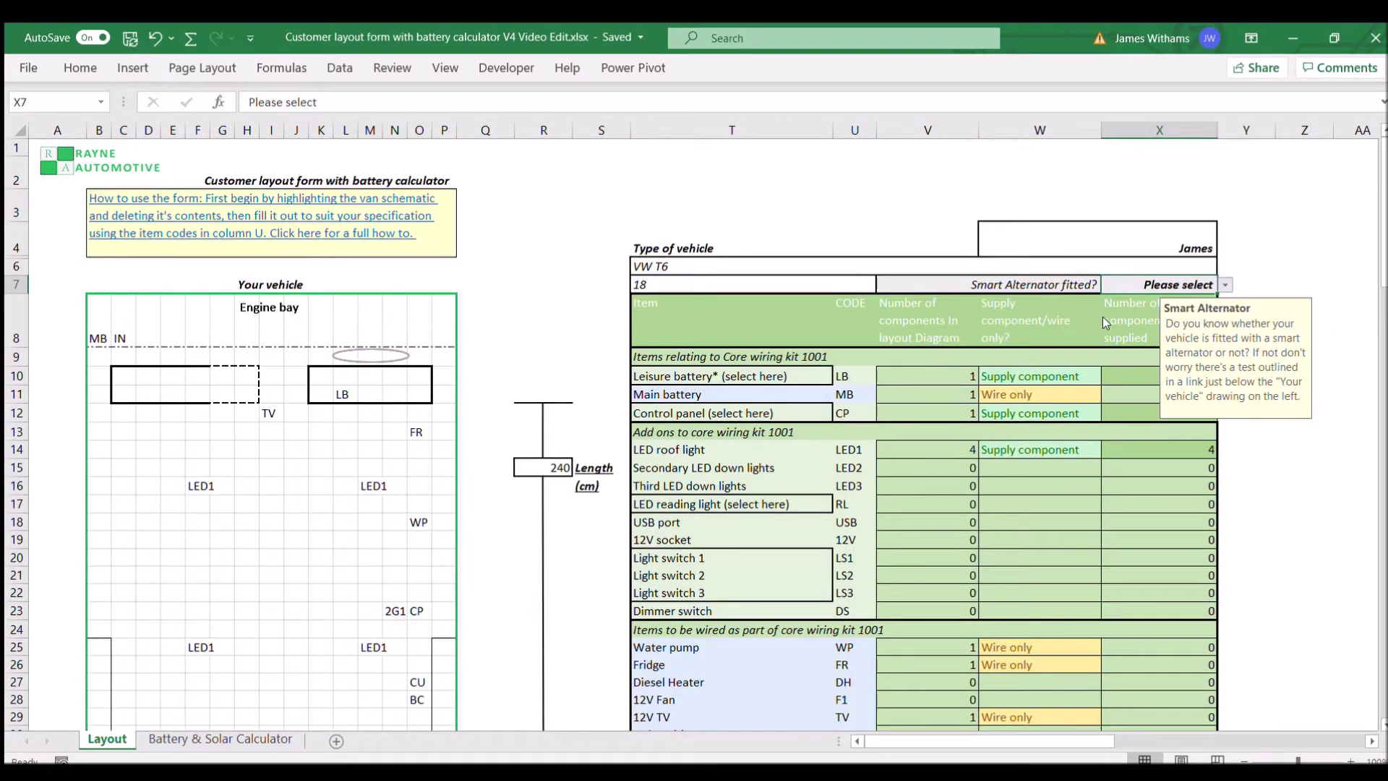
{"action": "left_click", "coordinate": [1225, 285]}
{"action": "left_click", "coordinate": [1157, 314]}
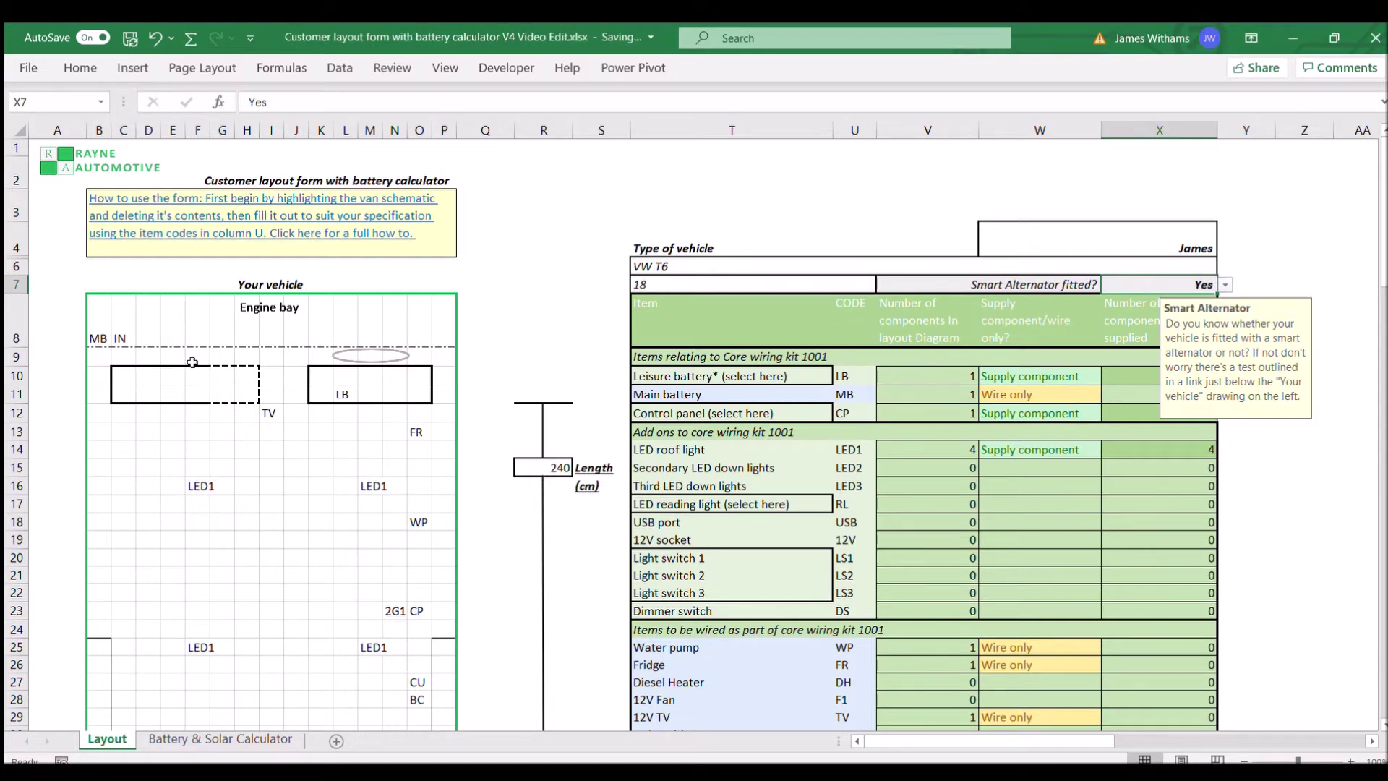
Step: Delete every component code in the schematic range B8:P32
{"action": "left_click_drag", "start_coordinate": [99, 336], "coordinate": [217, 444]}
{"action": "left_click_drag", "start_coordinate": [243, 507], "coordinate": [433, 715]}
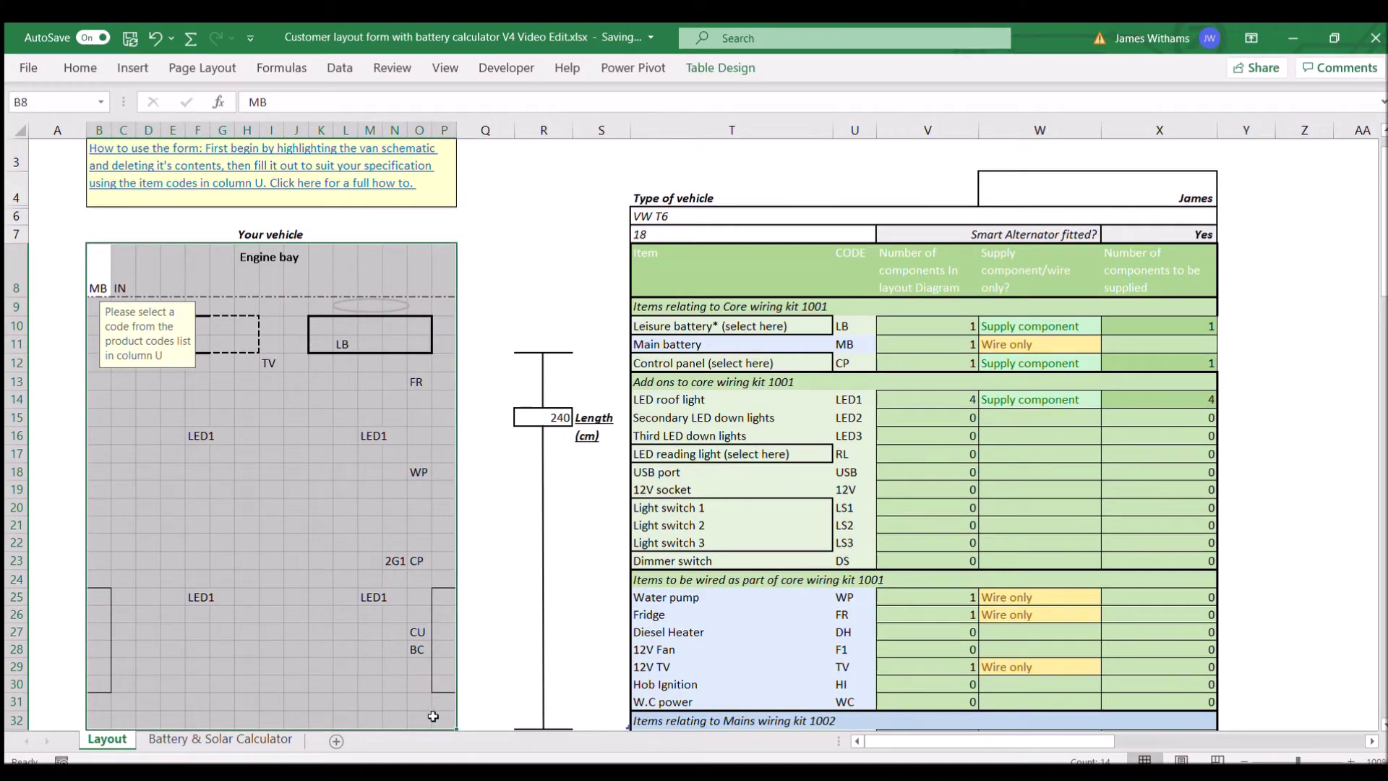
{"action": "key", "text": "Delete"}
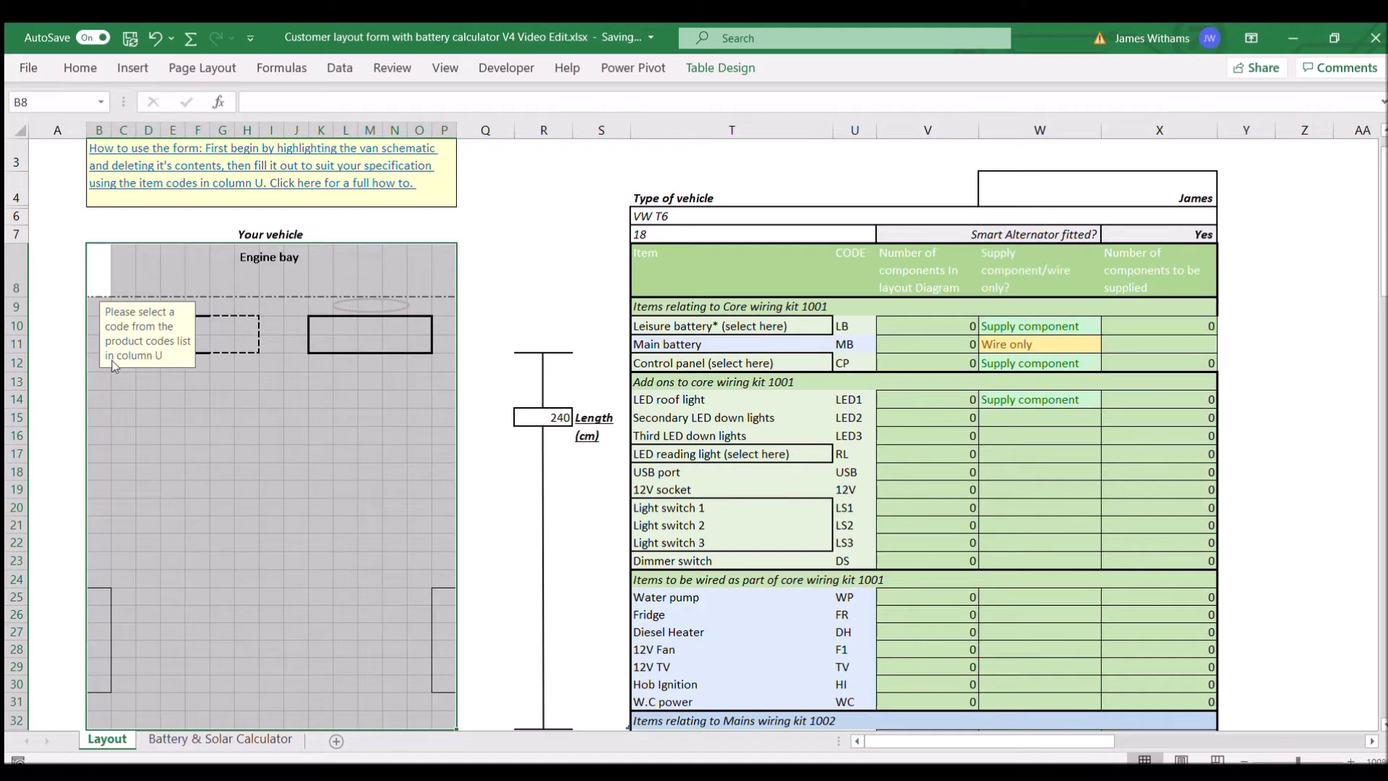
{"action": "left_click", "coordinate": [105, 269]}
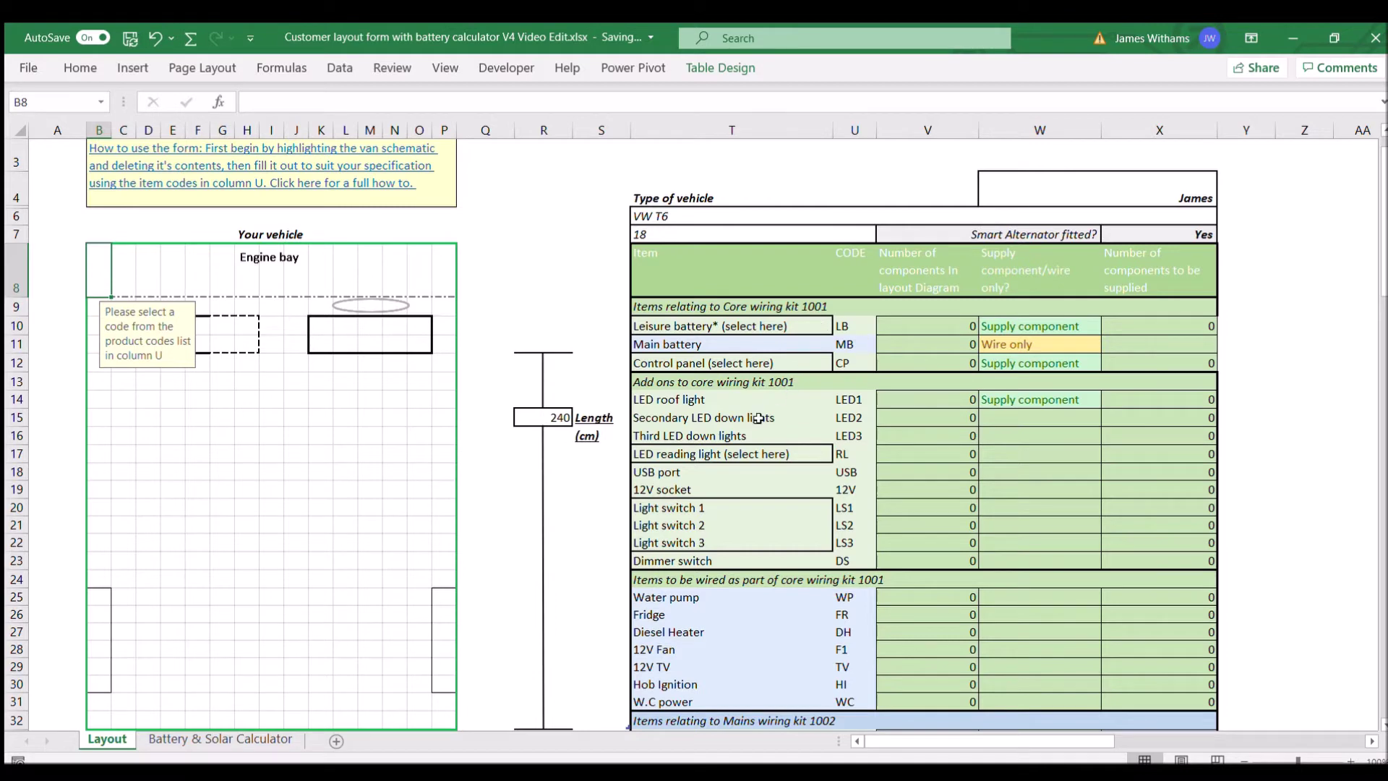
{"action": "scroll", "coordinate": [758, 417], "scroll_direction": "down", "scroll_amount": 1}
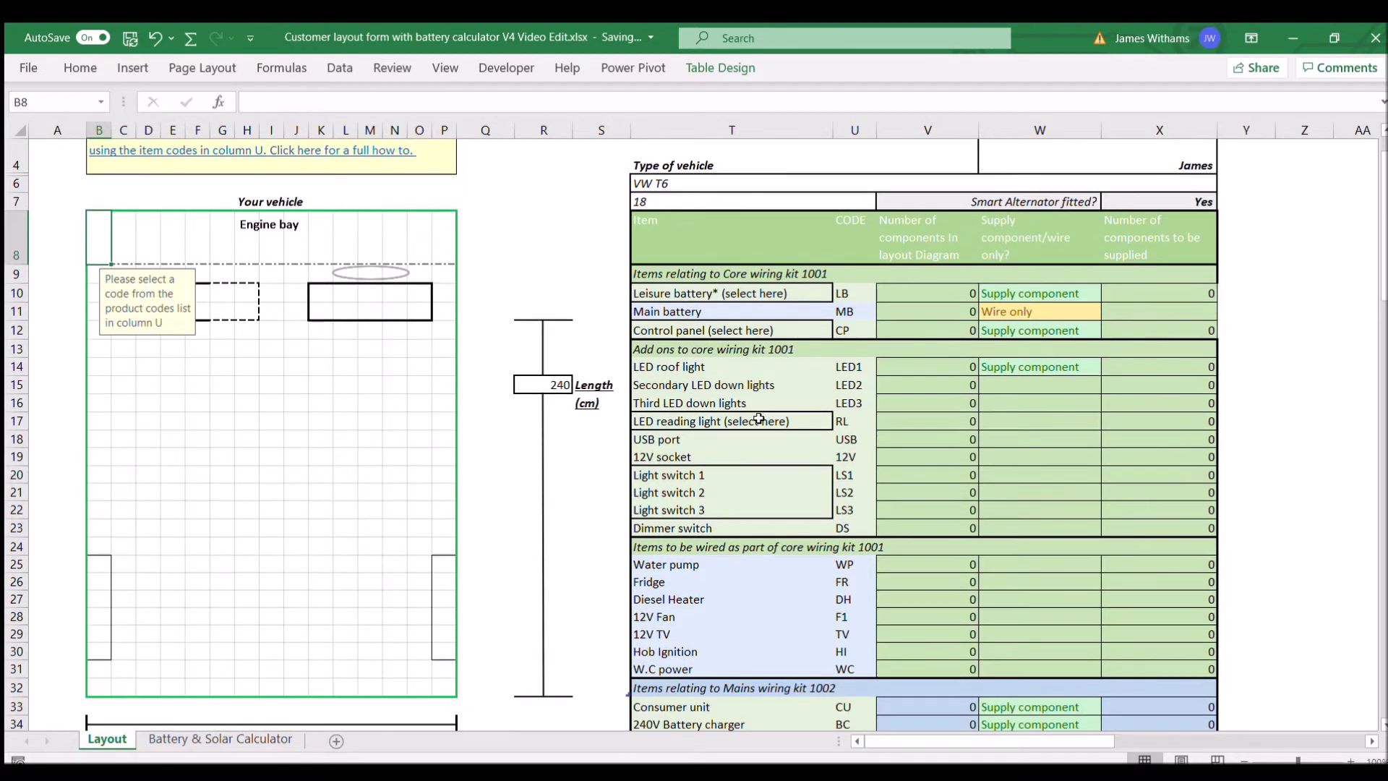
Step: Place codes LB in M11, MB in B8 and CP in N23 on the van schematic
{"action": "left_click", "coordinate": [370, 311]}
{"action": "type", "text": "LB"}
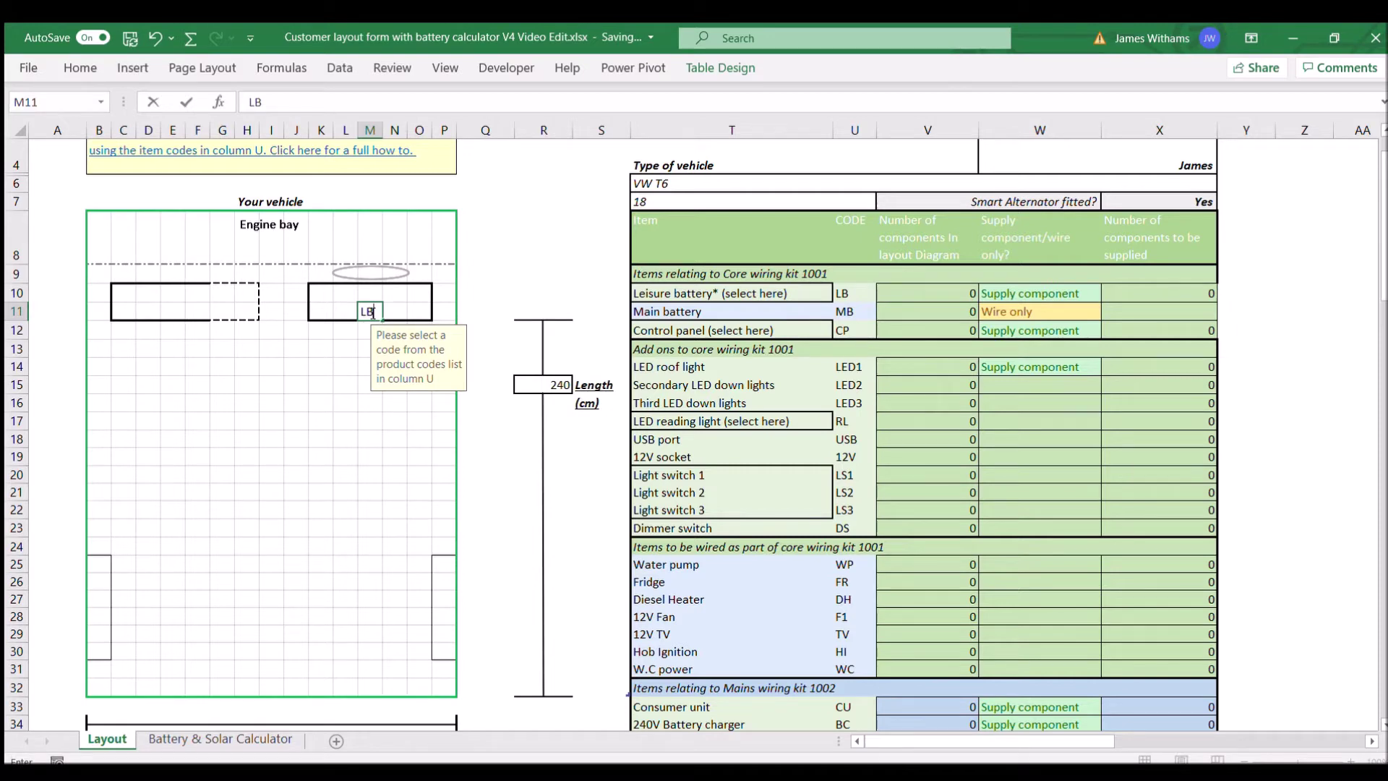
{"action": "key", "text": "Return"}
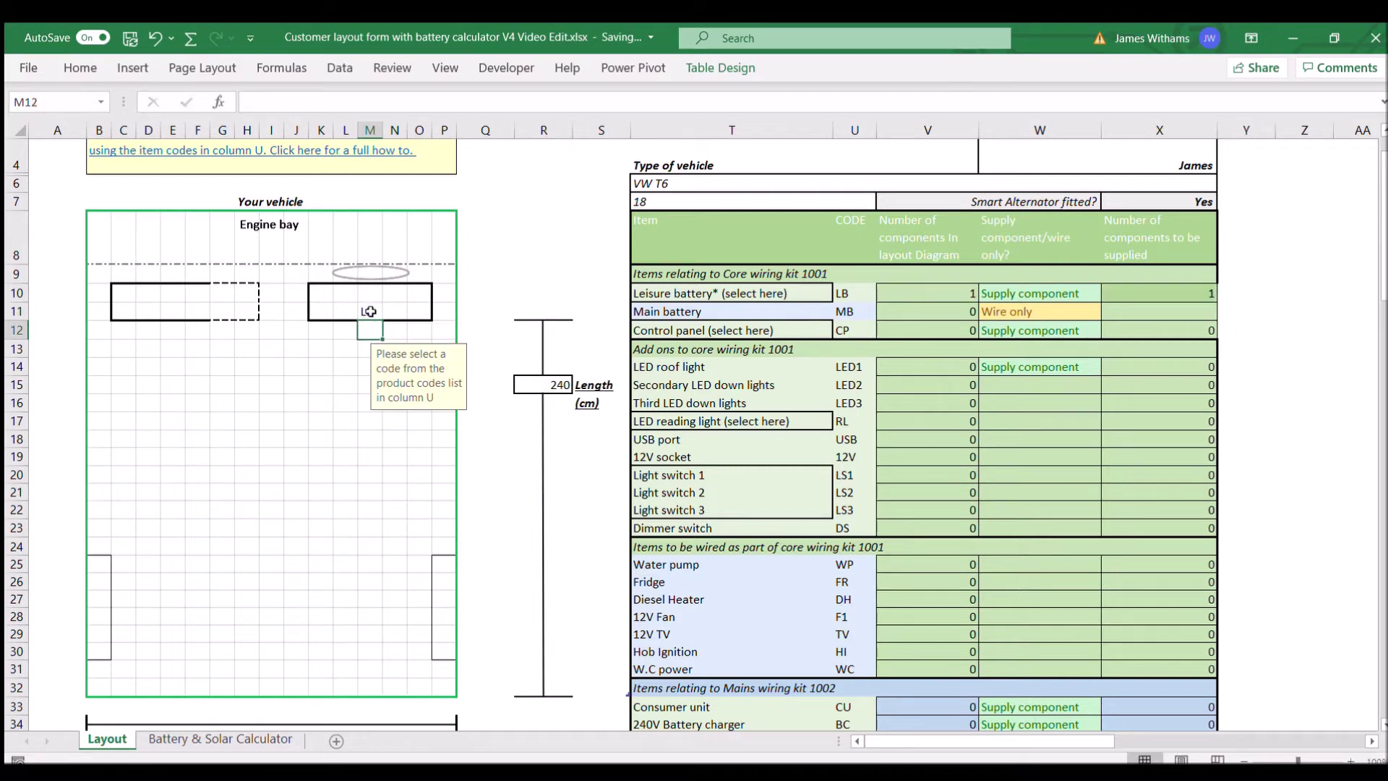
{"action": "left_click", "coordinate": [97, 251]}
{"action": "type", "text": "M"}
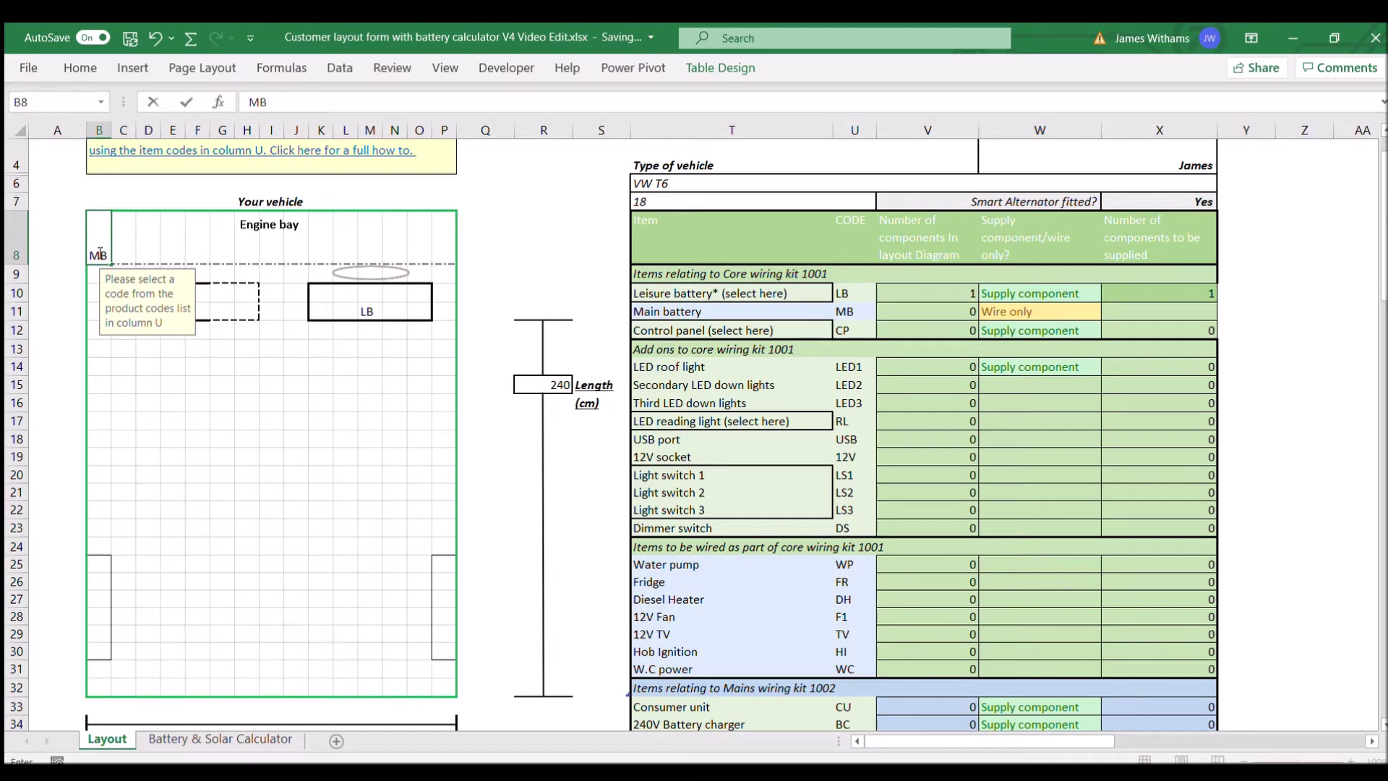
{"action": "type", "text": "B"}
{"action": "left_click", "coordinate": [388, 527]}
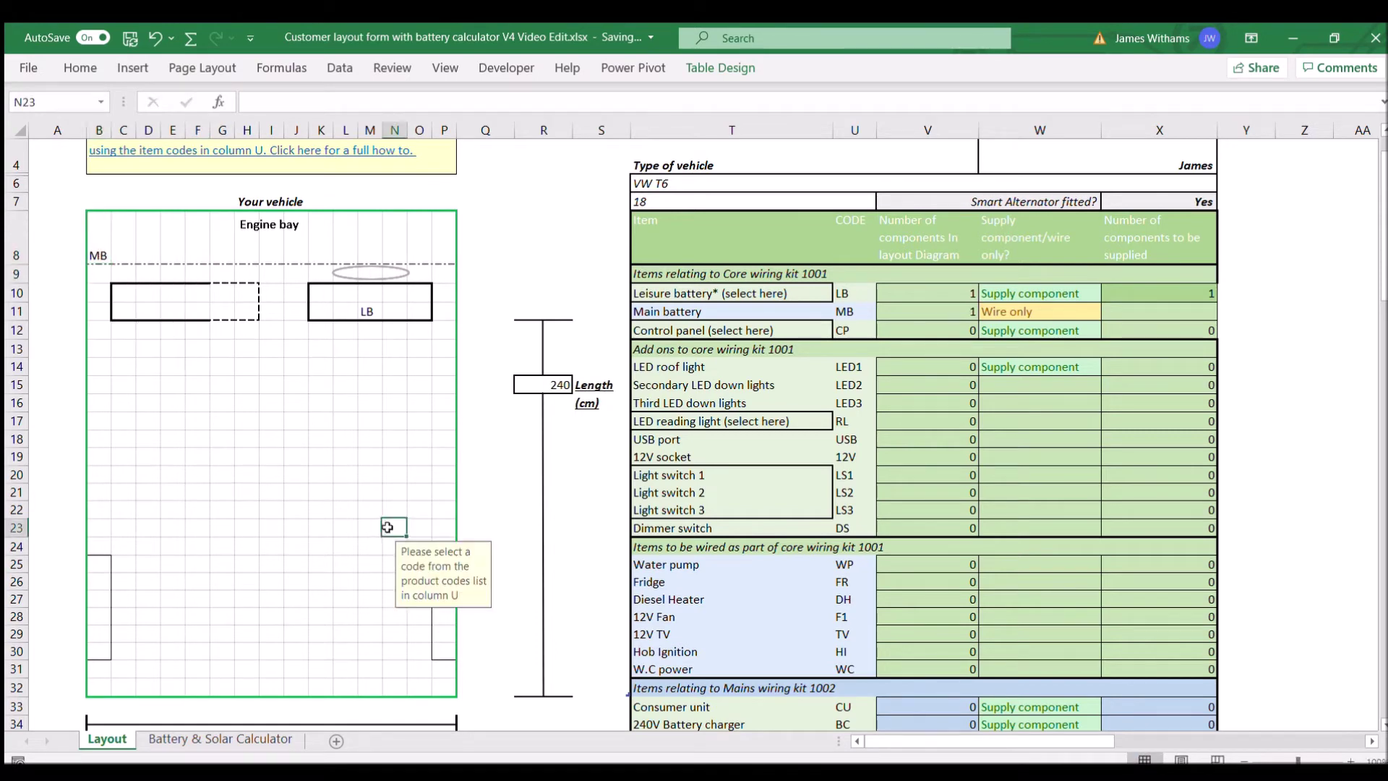
{"action": "type", "text": "CP"}
{"action": "key", "text": "Return"}
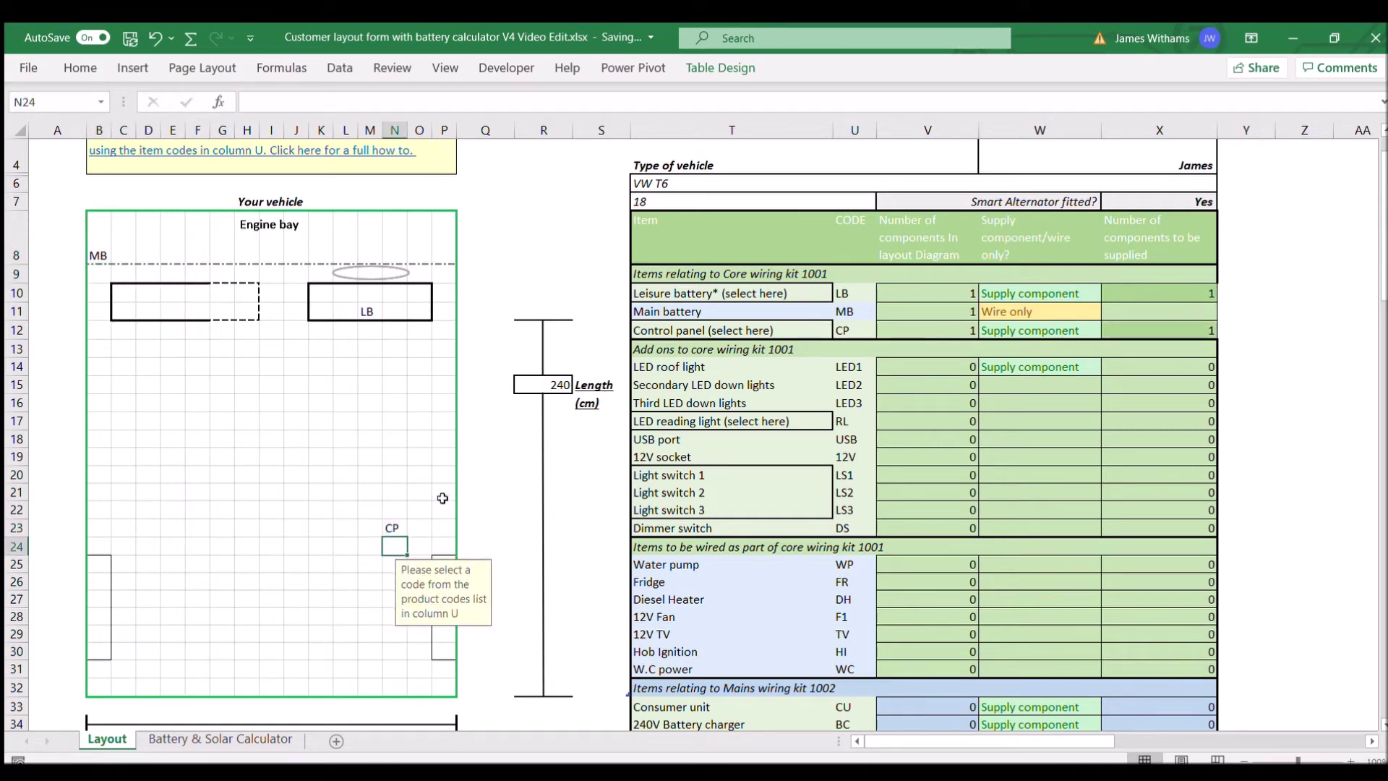
{"action": "left_click", "coordinate": [807, 291]}
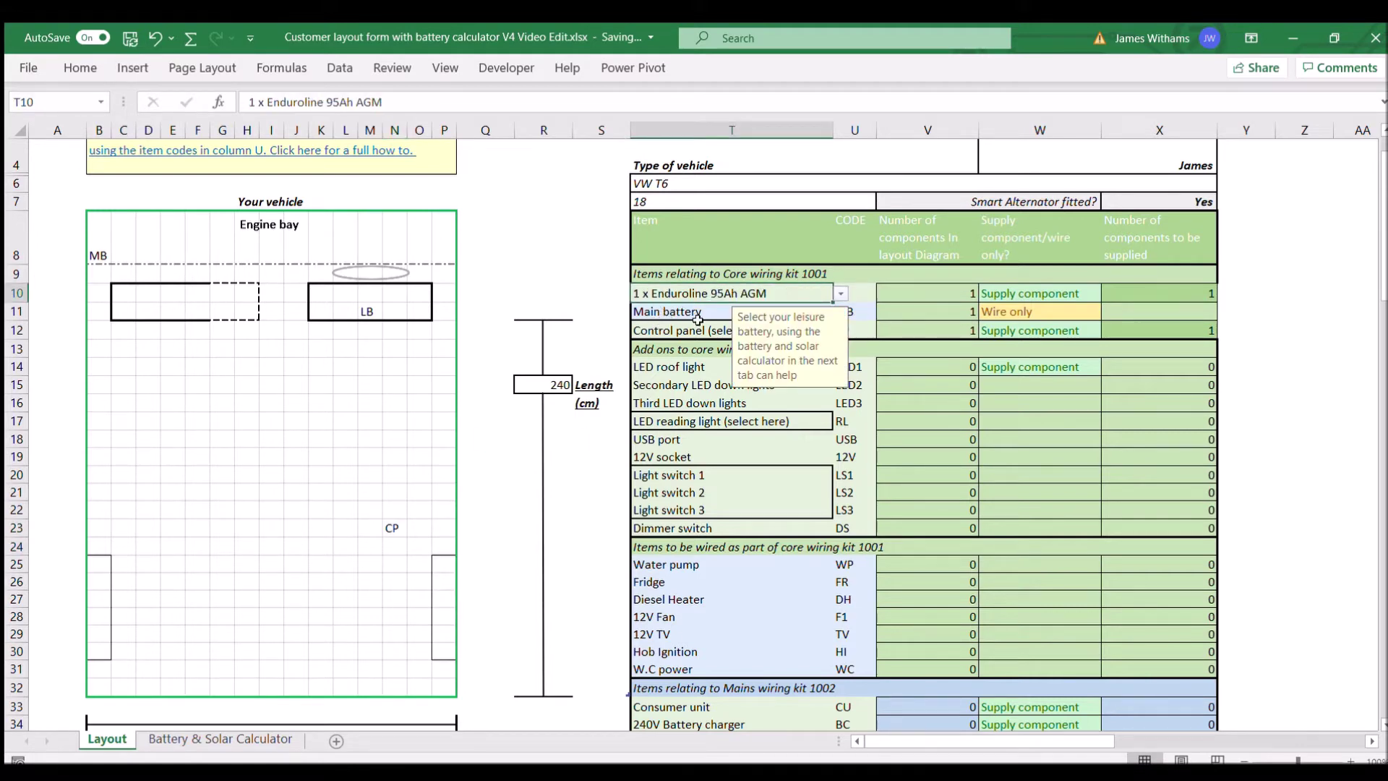
Step: Set the control panel finish in T12 to Brushed silver
{"action": "left_click", "coordinate": [698, 327]}
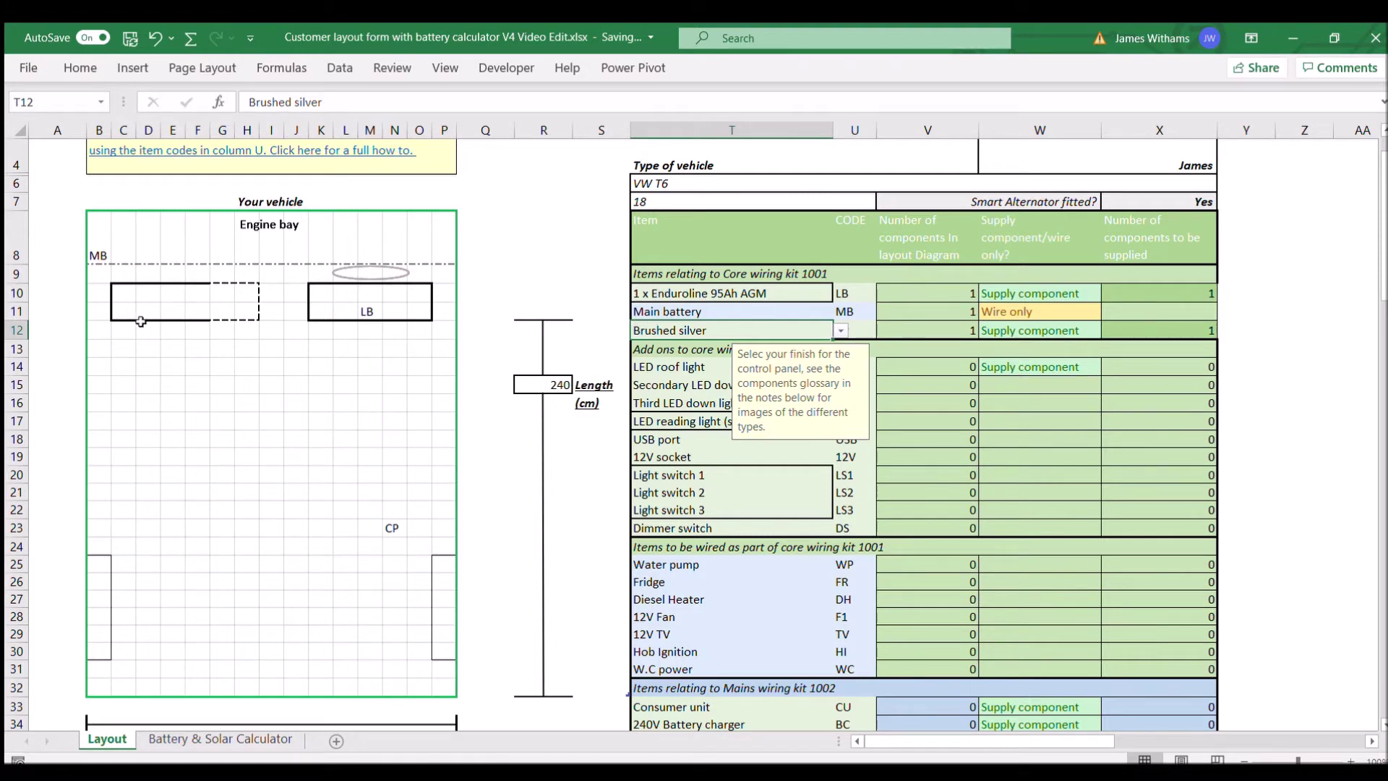
{"action": "left_click", "coordinate": [390, 398]}
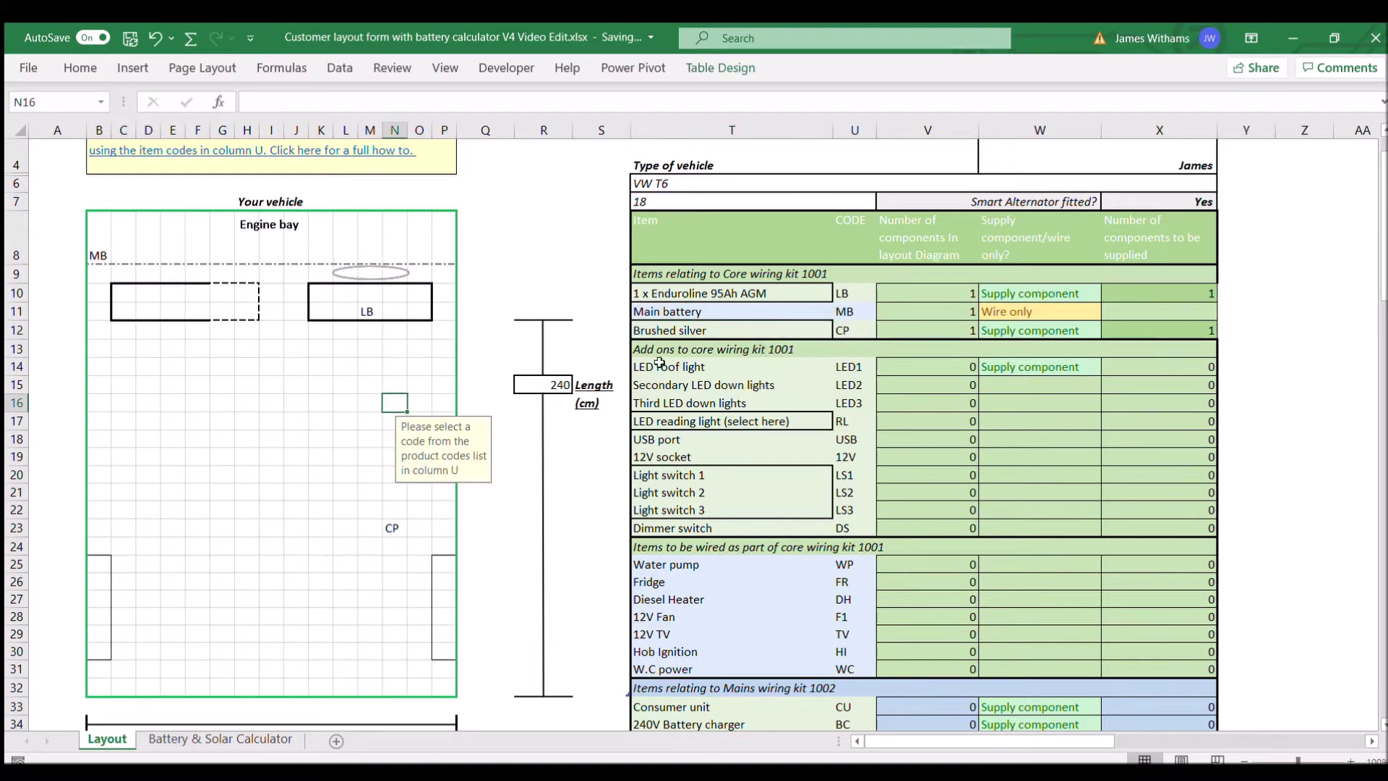
Step: Place four LED1 roof light codes in E15, M15, E25 and M25
{"action": "left_click", "coordinate": [170, 378]}
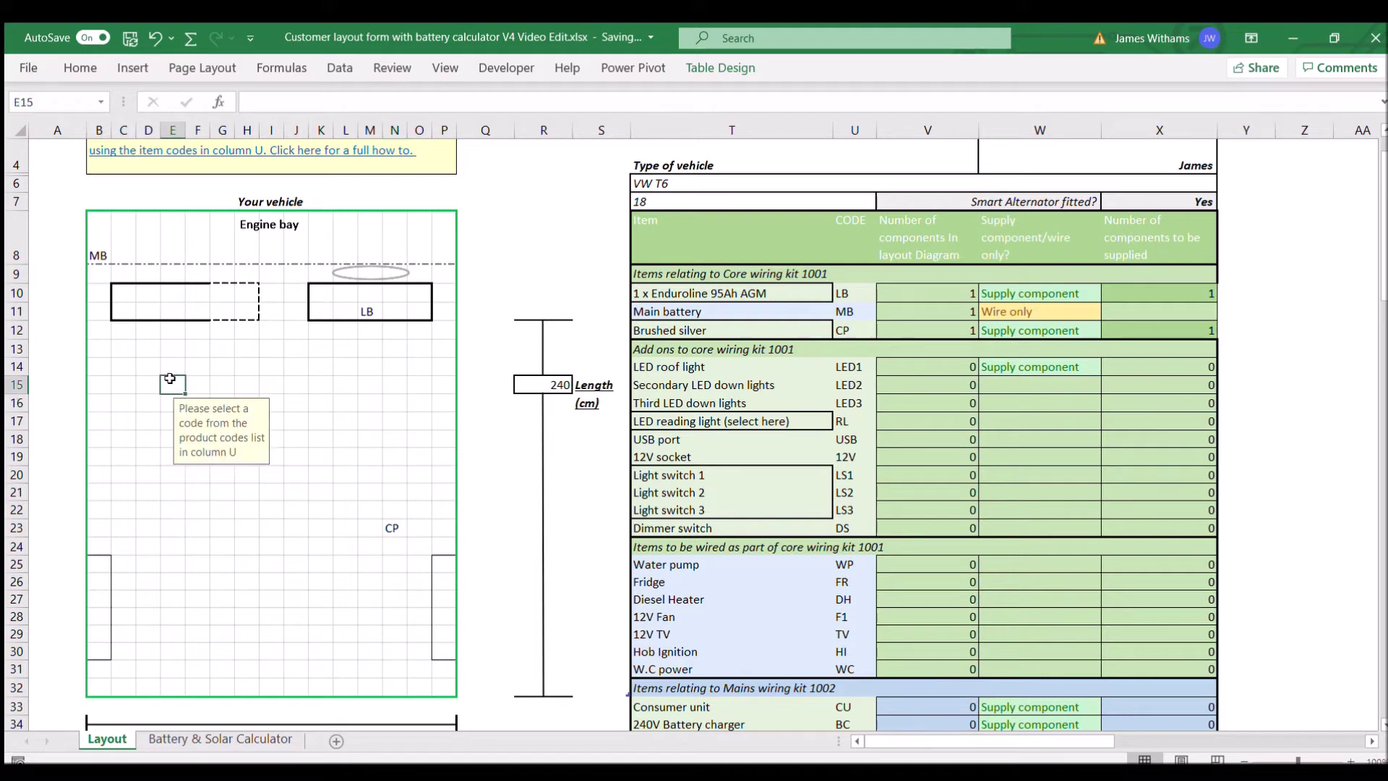
{"action": "type", "text": "LED1"}
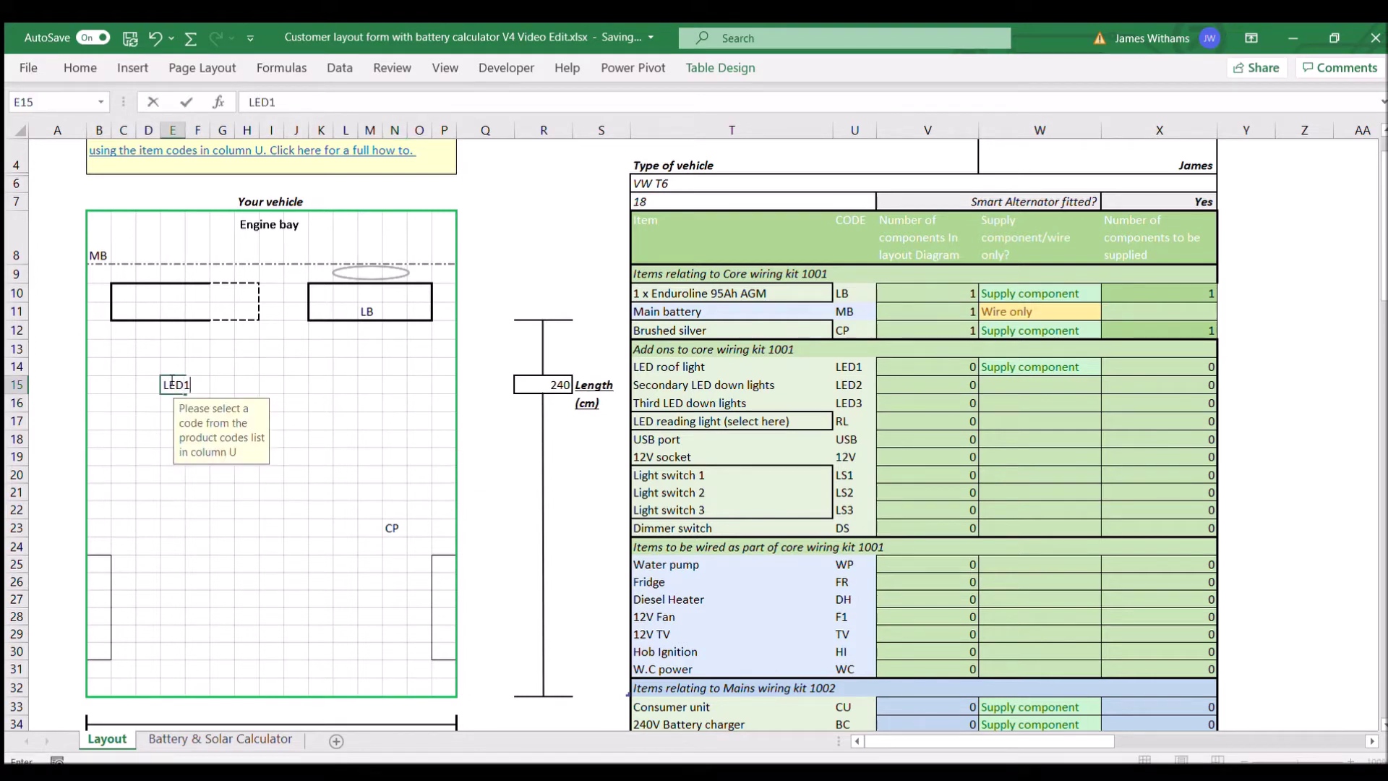
{"action": "key", "text": "Right"}
{"action": "key", "text": "Right"}
{"action": "key", "text": "Right"}
{"action": "key", "text": "Right"}
{"action": "key", "text": "Right"}
{"action": "key", "text": "Right"}
{"action": "key", "text": "Right"}
{"action": "key", "text": "Right"}
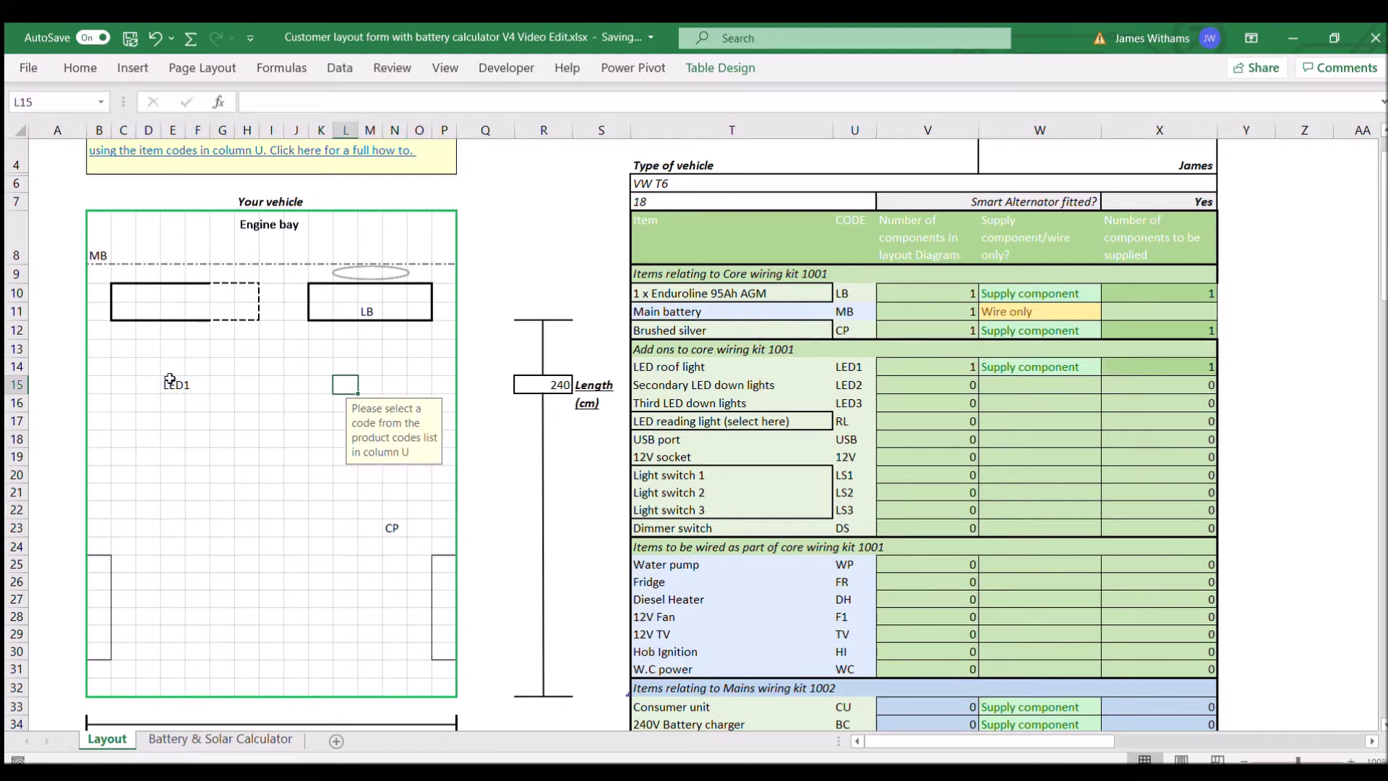
{"action": "type", "text": "LED1"}
{"action": "key", "text": "Return"}
{"action": "left_click", "coordinate": [169, 564]}
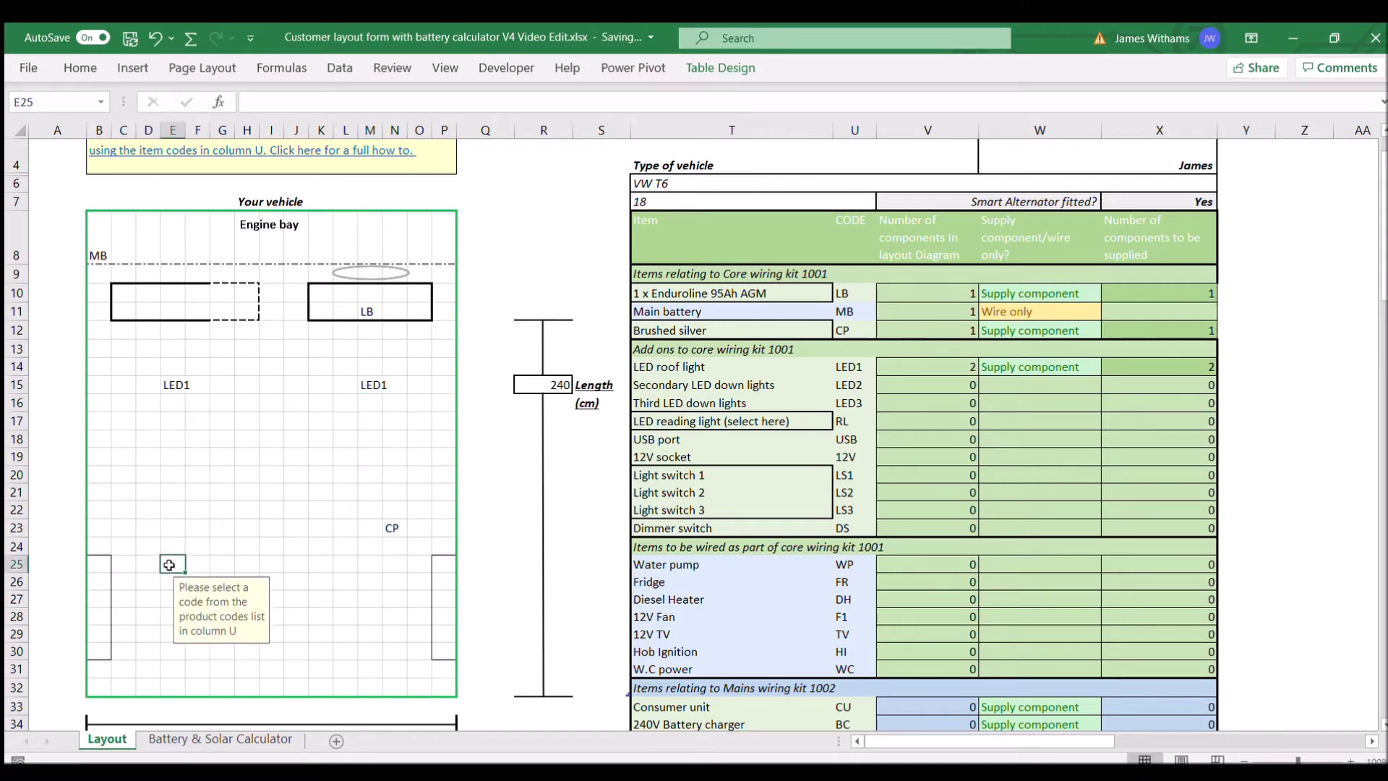
{"action": "type", "text": "LED1"}
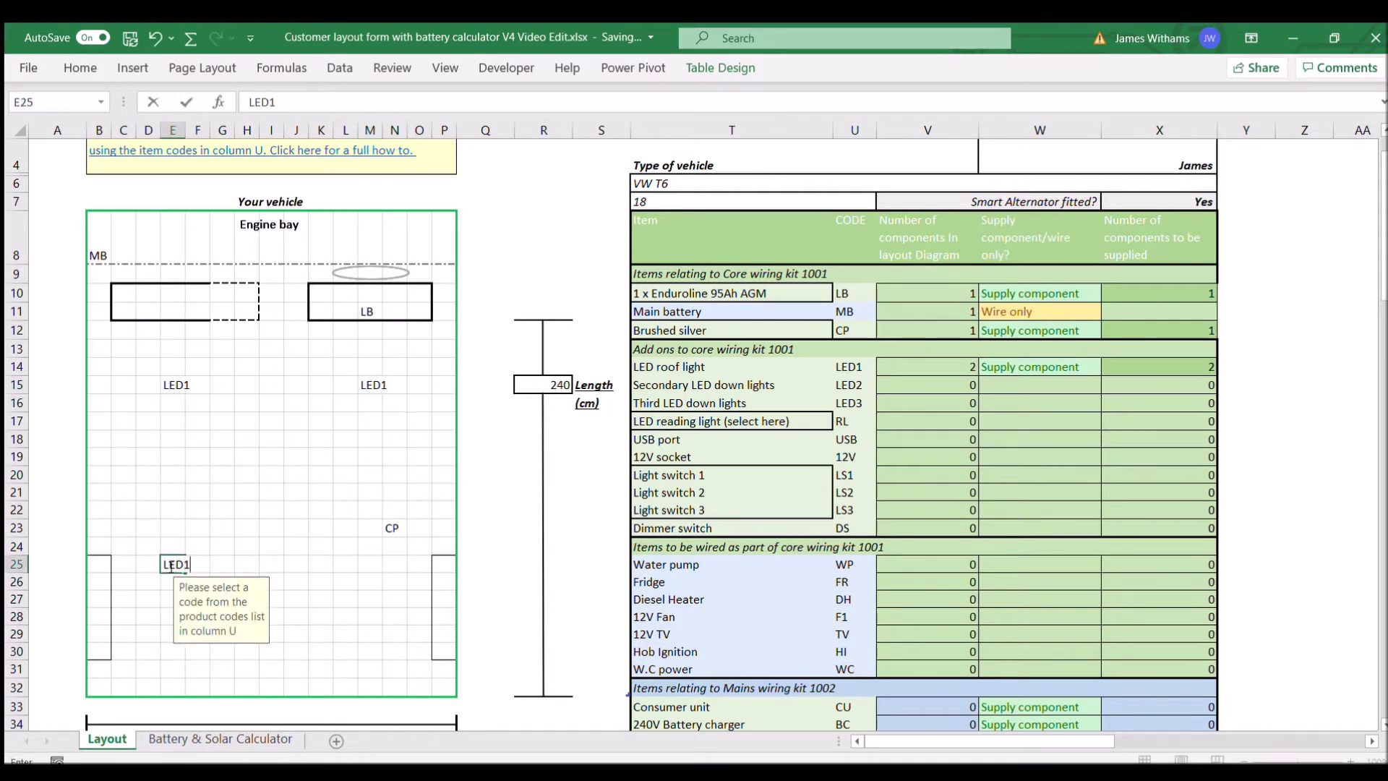
{"action": "key", "text": "Right"}
{"action": "key", "text": "Right"}
{"action": "key", "text": "Right"}
{"action": "key", "text": "Right"}
{"action": "key", "text": "Right"}
{"action": "key", "text": "Right"}
{"action": "key", "text": "Right"}
{"action": "key", "text": "Right"}
{"action": "type", "text": "LED1"}
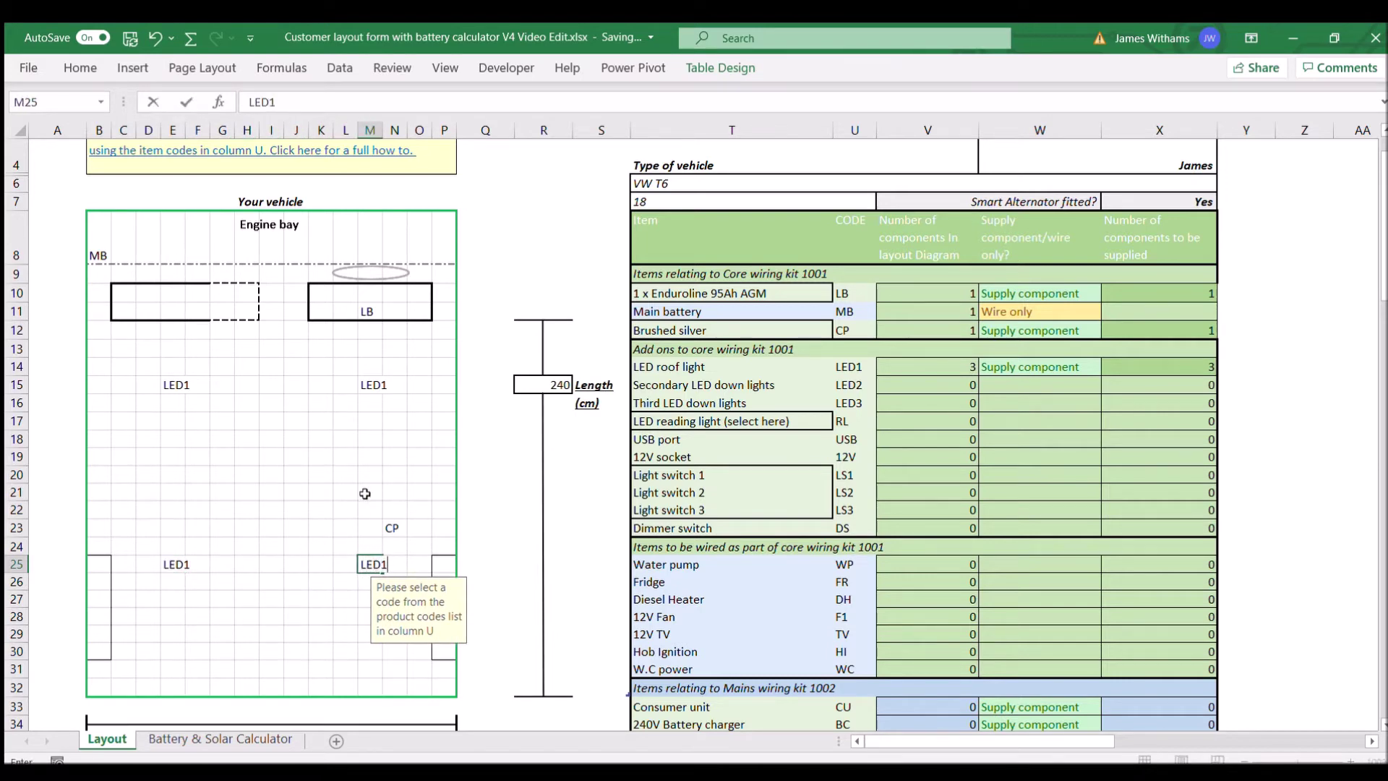
{"action": "key", "text": "Return"}
Step: Place two LED2 down light codes in O17 and O20
{"action": "left_click", "coordinate": [426, 414]}
{"action": "type", "text": "LED2"}
{"action": "key", "text": "Down"}
{"action": "key", "text": "Down"}
{"action": "key", "text": "Down"}
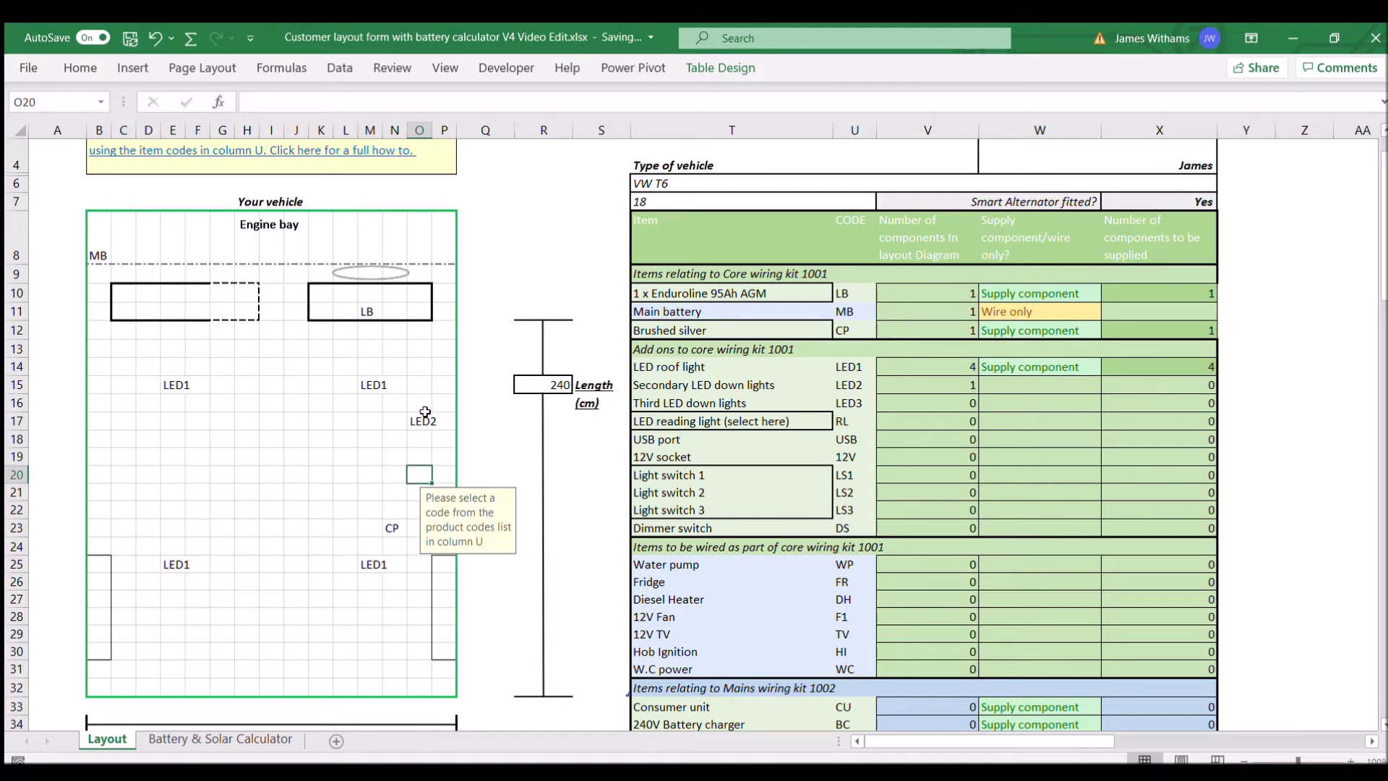
{"action": "type", "text": "LED2"}
{"action": "key", "text": "Return"}
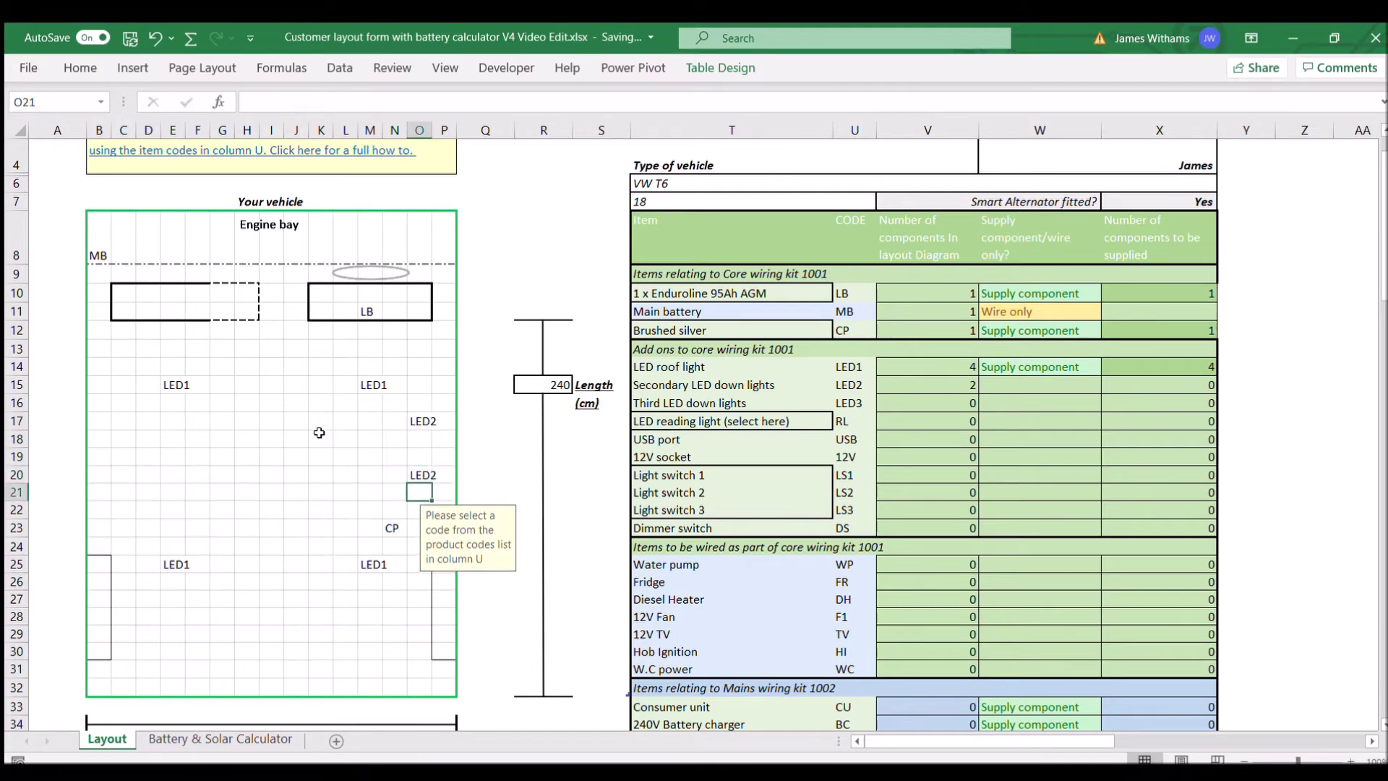
{"action": "left_click", "coordinate": [1026, 384]}
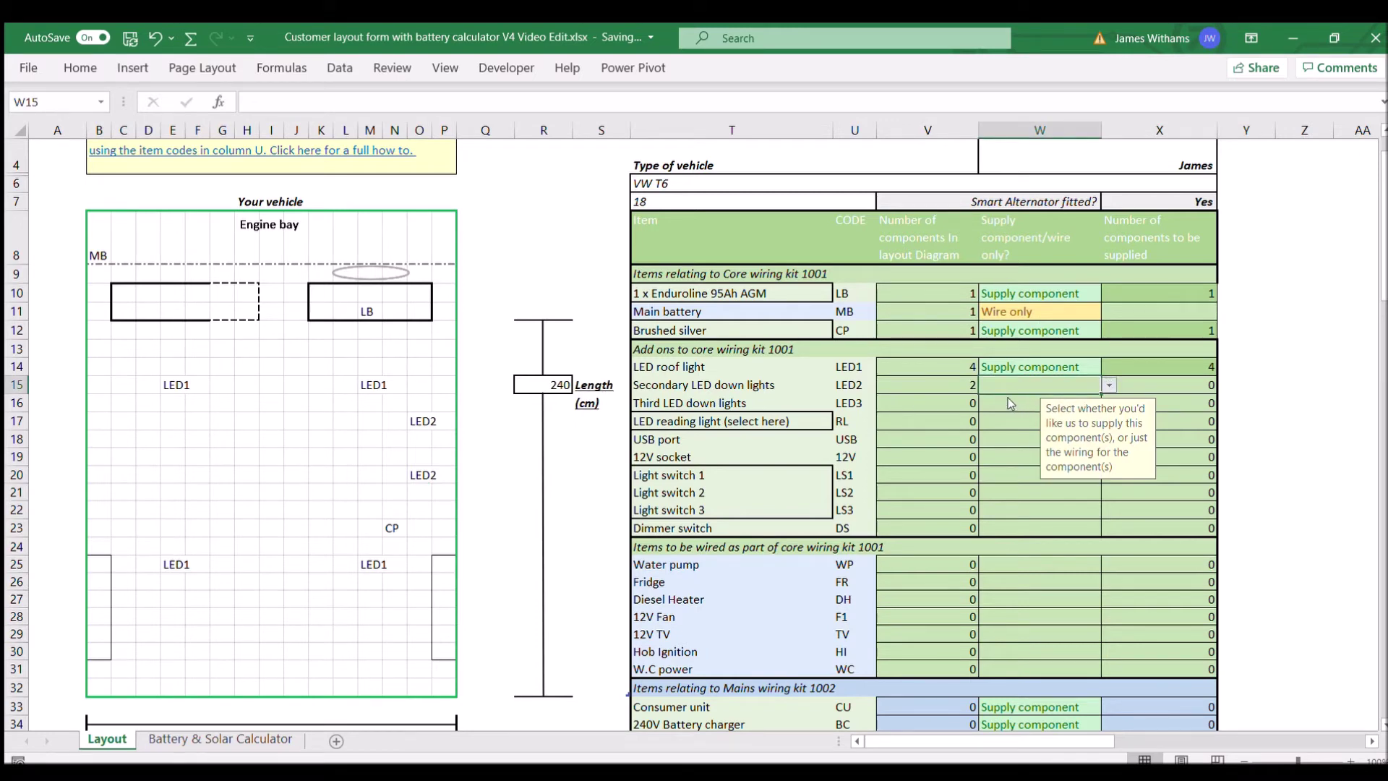
Step: Set secondary down lights to Supply component and place RL codes in B26 and O26
{"action": "key", "text": "ctrl+d"}
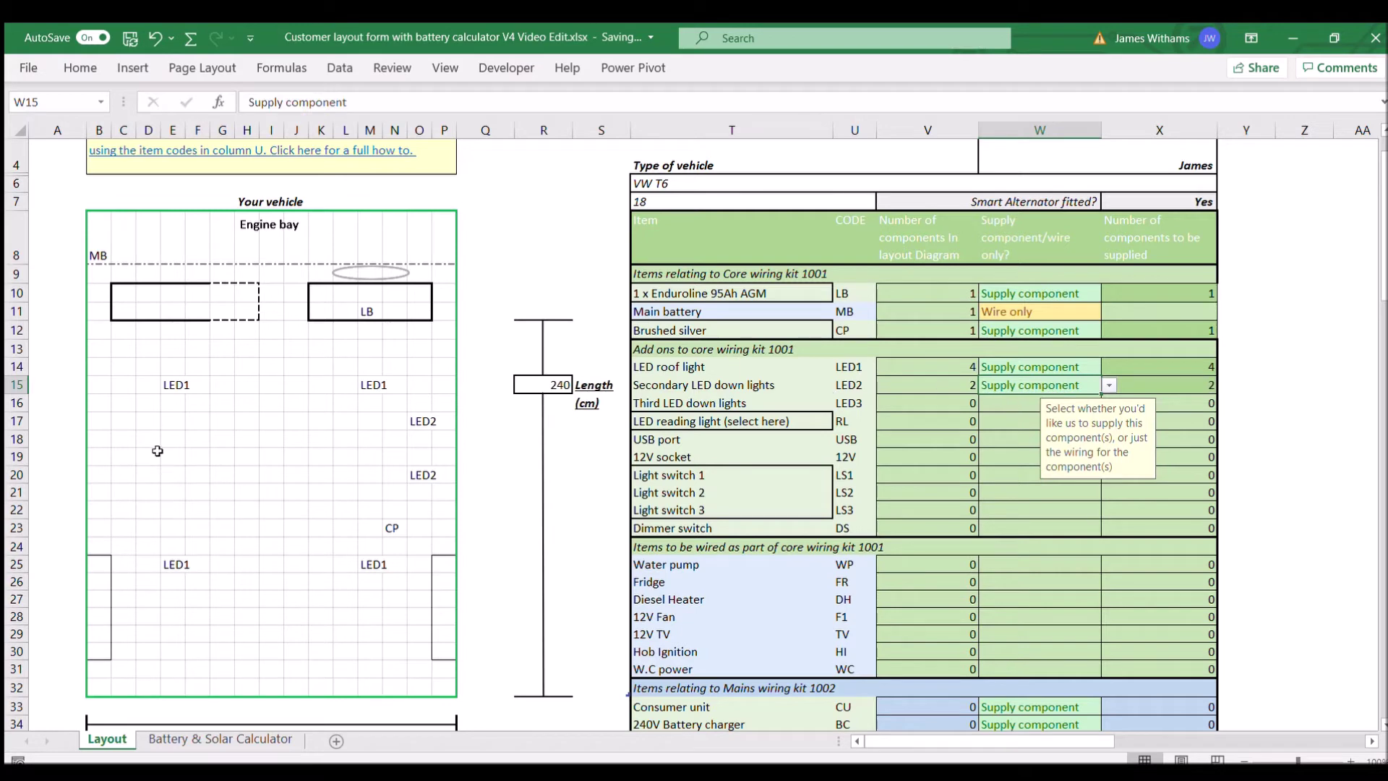
{"action": "left_click", "coordinate": [101, 587]}
{"action": "type", "text": "RL"}
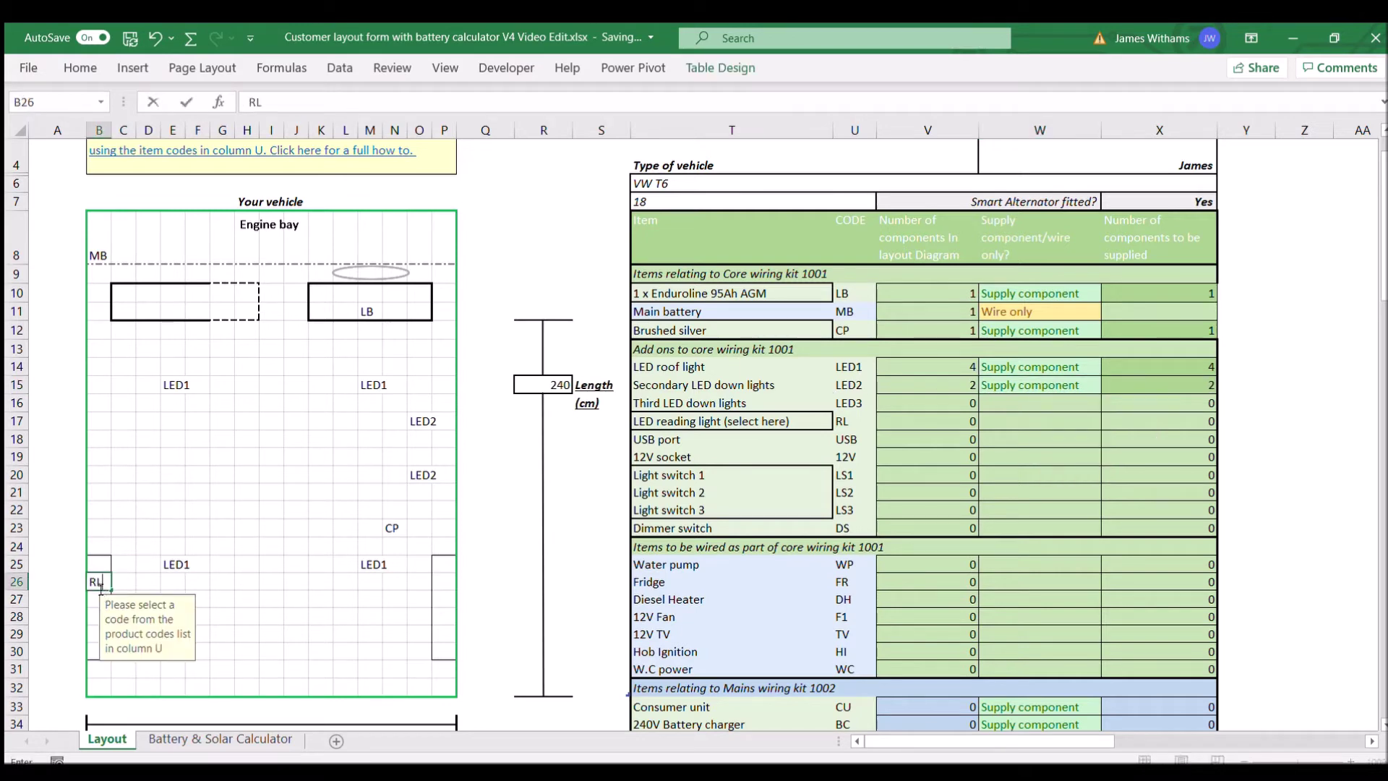
{"action": "key", "text": "Right"}
{"action": "key", "text": "Right"}
{"action": "key", "text": "Right"}
{"action": "key", "text": "Right"}
{"action": "key", "text": "Right"}
{"action": "key", "text": "Right"}
{"action": "key", "text": "Right"}
{"action": "key", "text": "Right"}
{"action": "key", "text": "Right"}
{"action": "key", "text": "Right"}
{"action": "key", "text": "Right"}
{"action": "key", "text": "Right"}
{"action": "key", "text": "Right"}
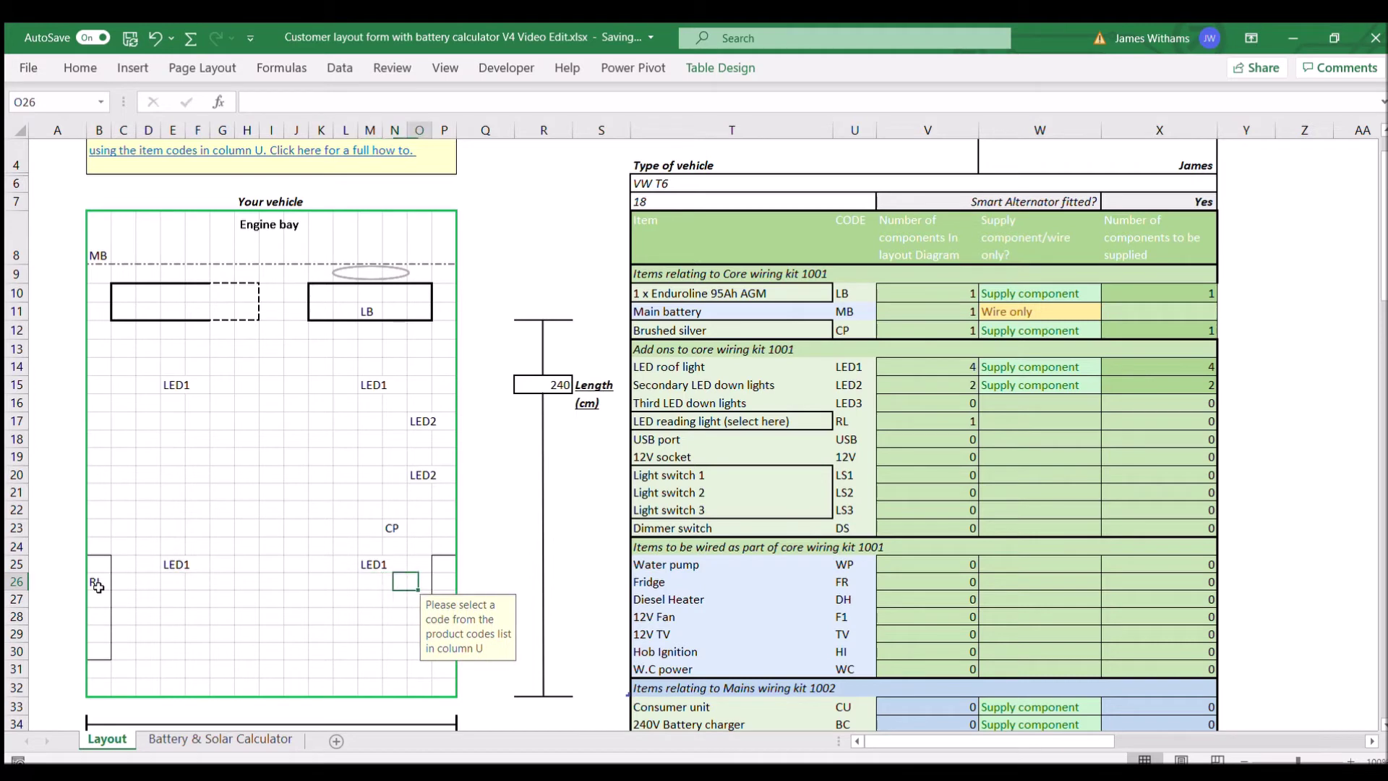
{"action": "type", "text": "RL"}
{"action": "key", "text": "Right"}
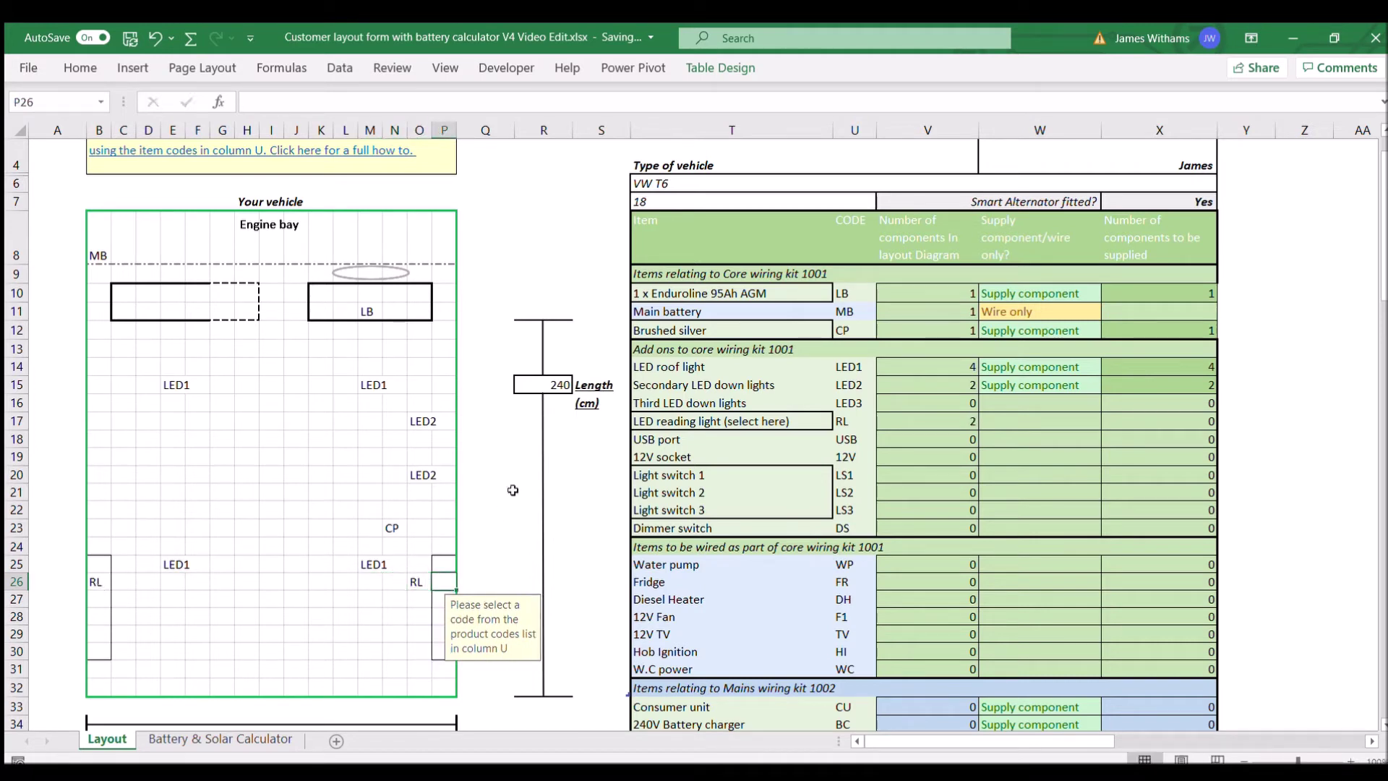
Step: Set the reading lights in W17 to Supply component
{"action": "left_click", "coordinate": [1050, 415]}
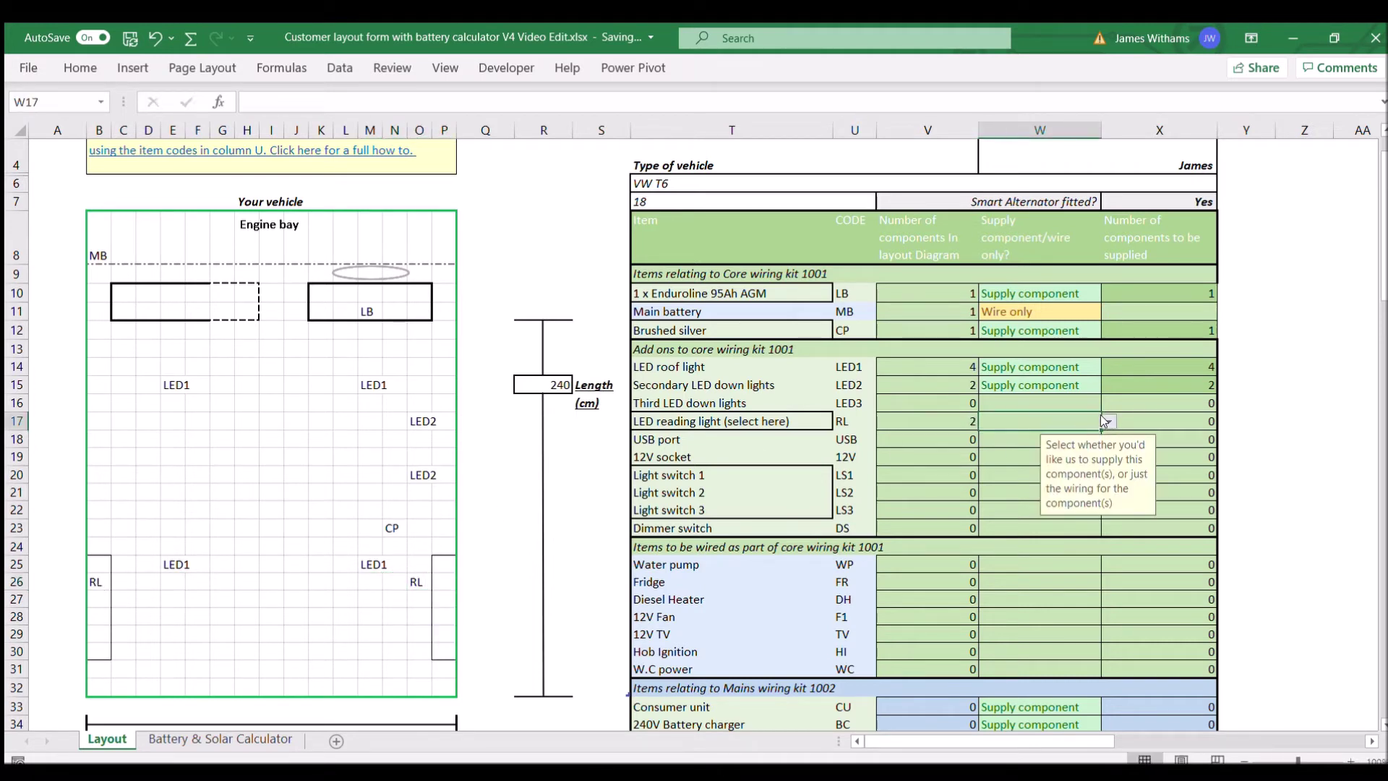
{"action": "left_click", "coordinate": [982, 439]}
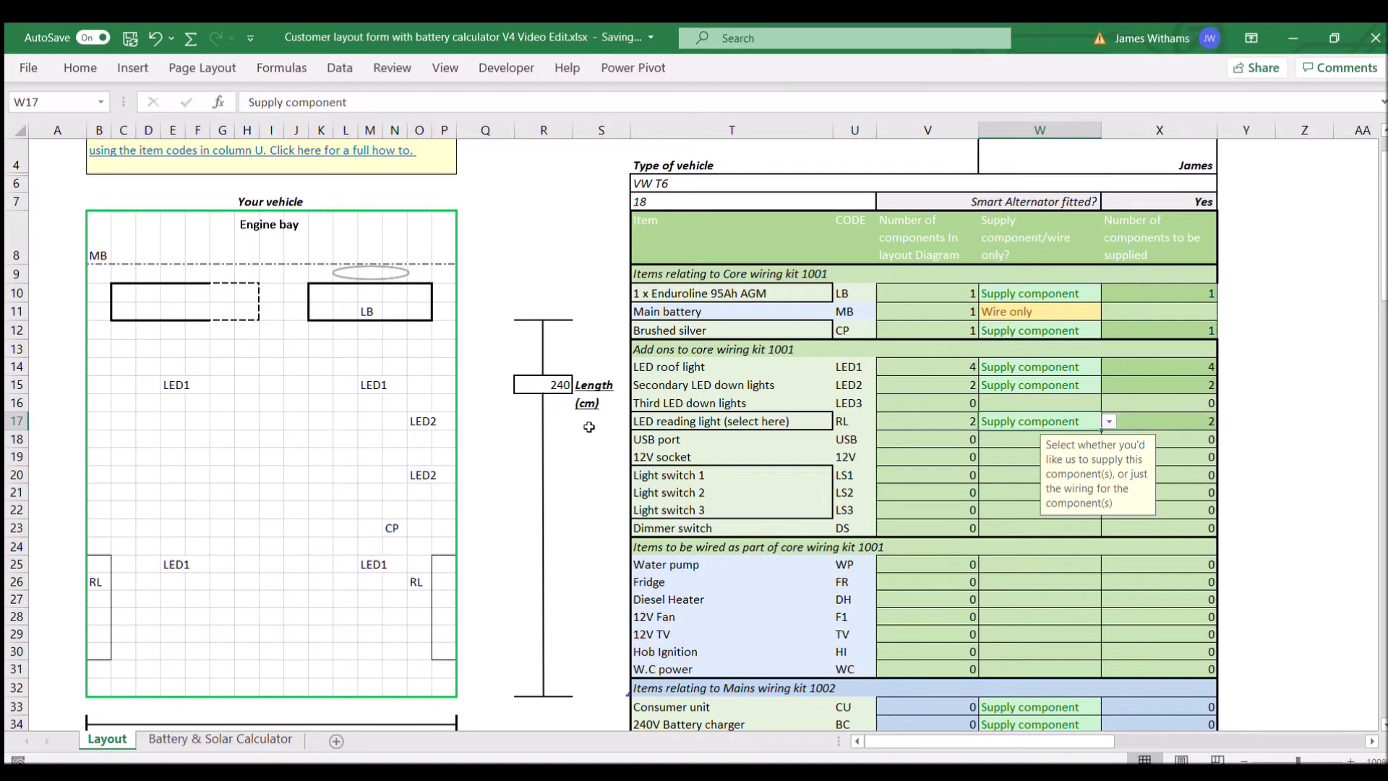
{"action": "scroll", "coordinate": [782, 353], "scroll_direction": "down", "scroll_amount": 1}
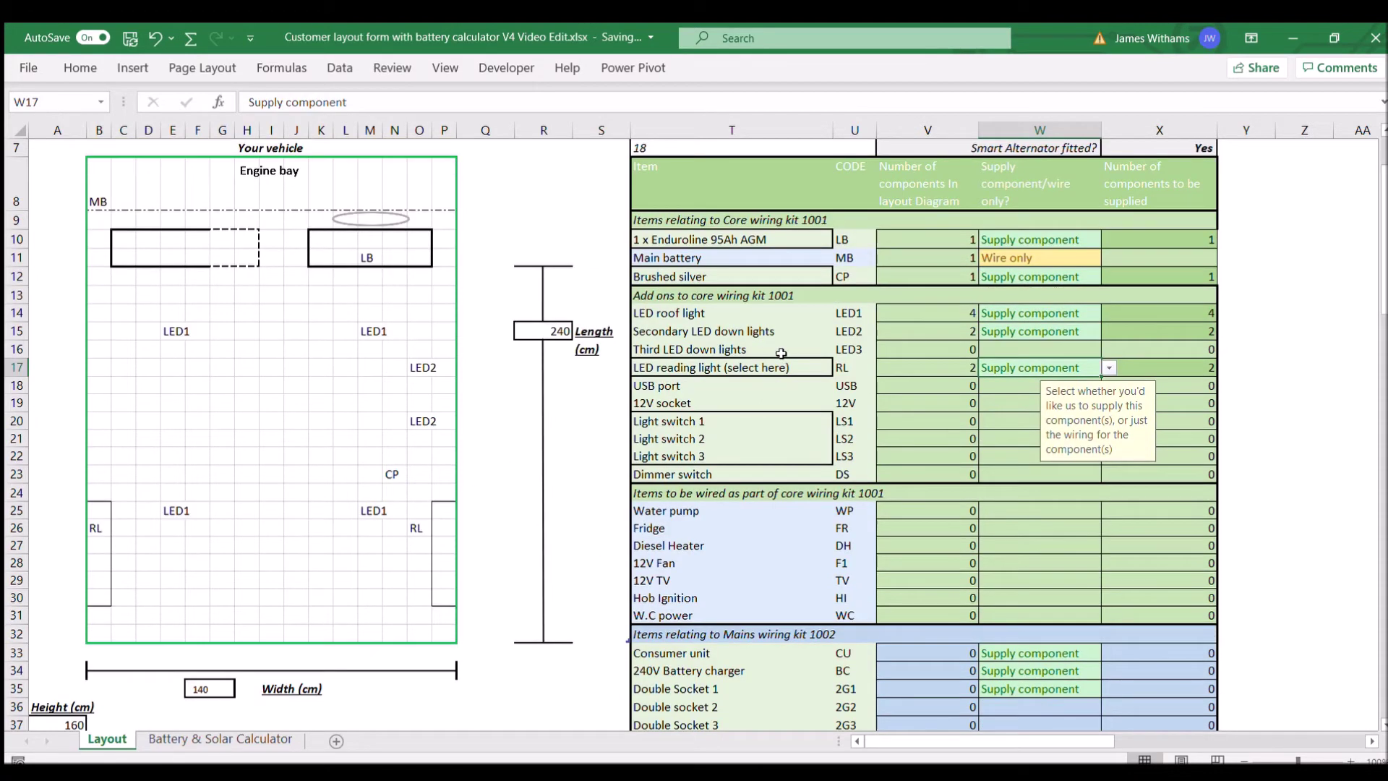
{"action": "left_click", "coordinate": [742, 369]}
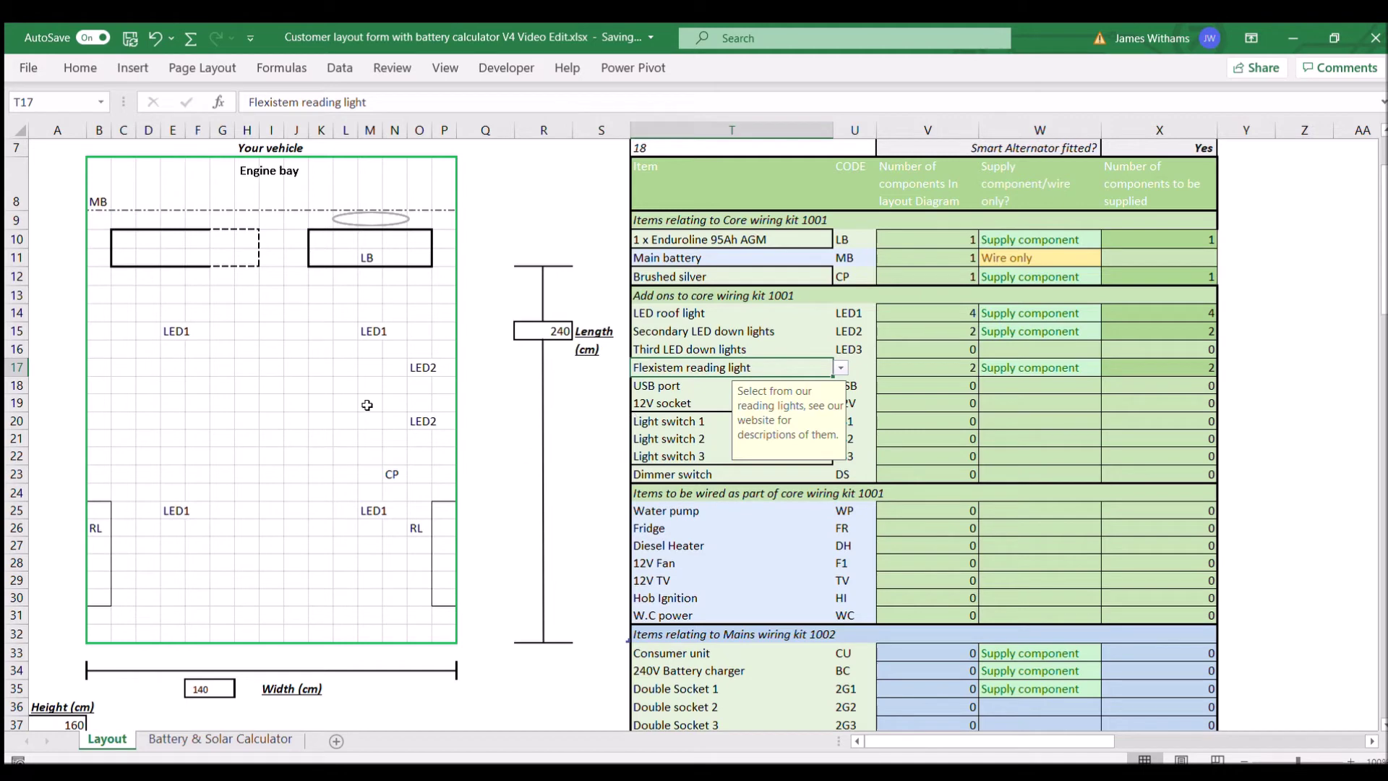
Step: Place the WP water pump code in N19 and the FR fridge code in O13
{"action": "left_click", "coordinate": [391, 399]}
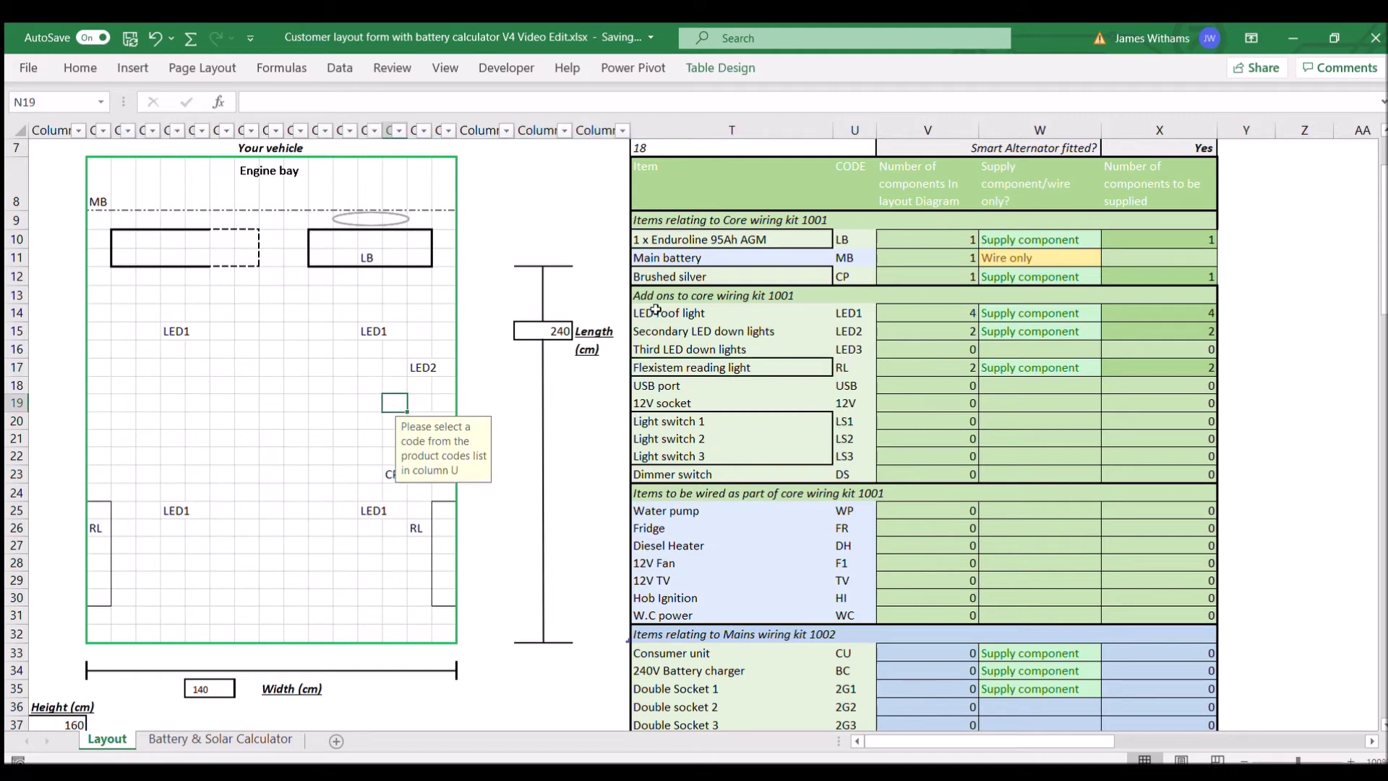
{"action": "scroll", "coordinate": [774, 478], "scroll_direction": "down", "scroll_amount": 2}
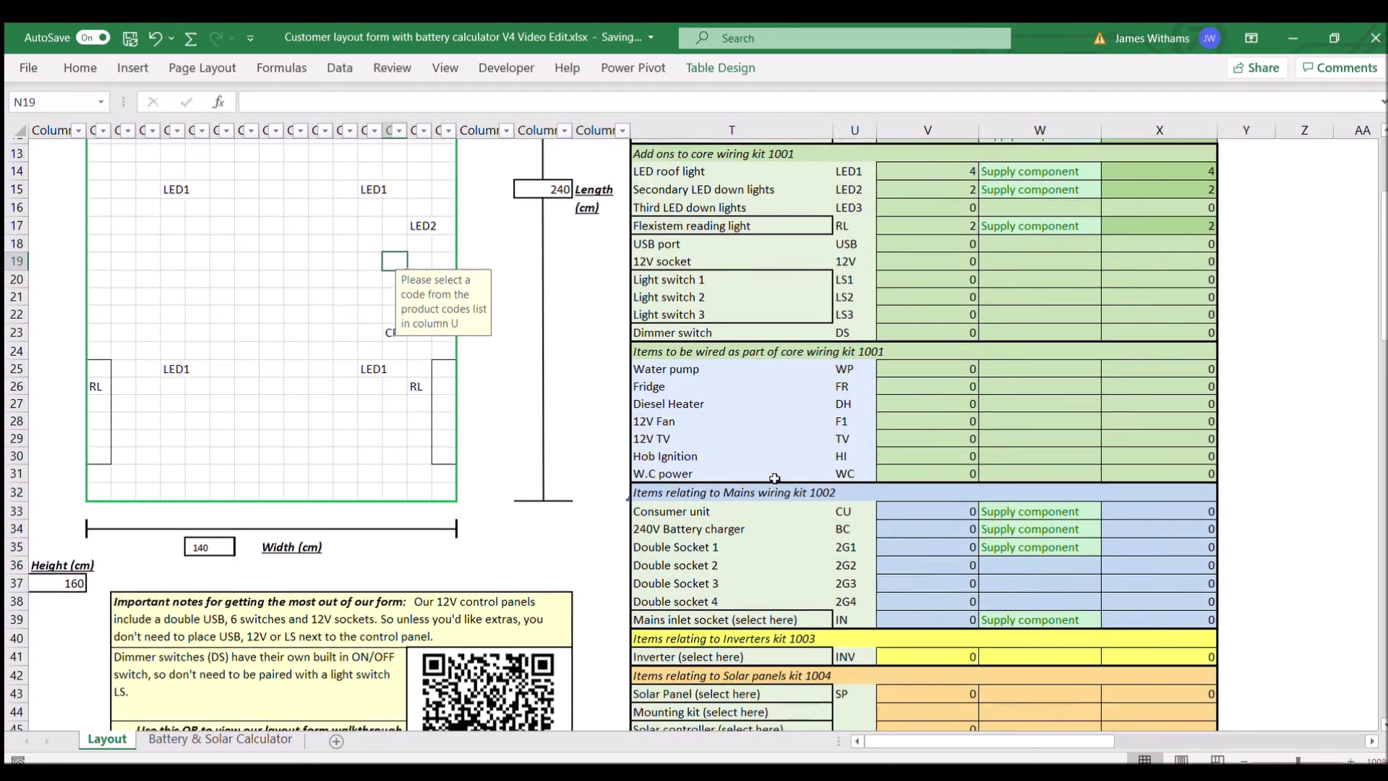
{"action": "scroll", "coordinate": [774, 478], "scroll_direction": "up", "scroll_amount": 3}
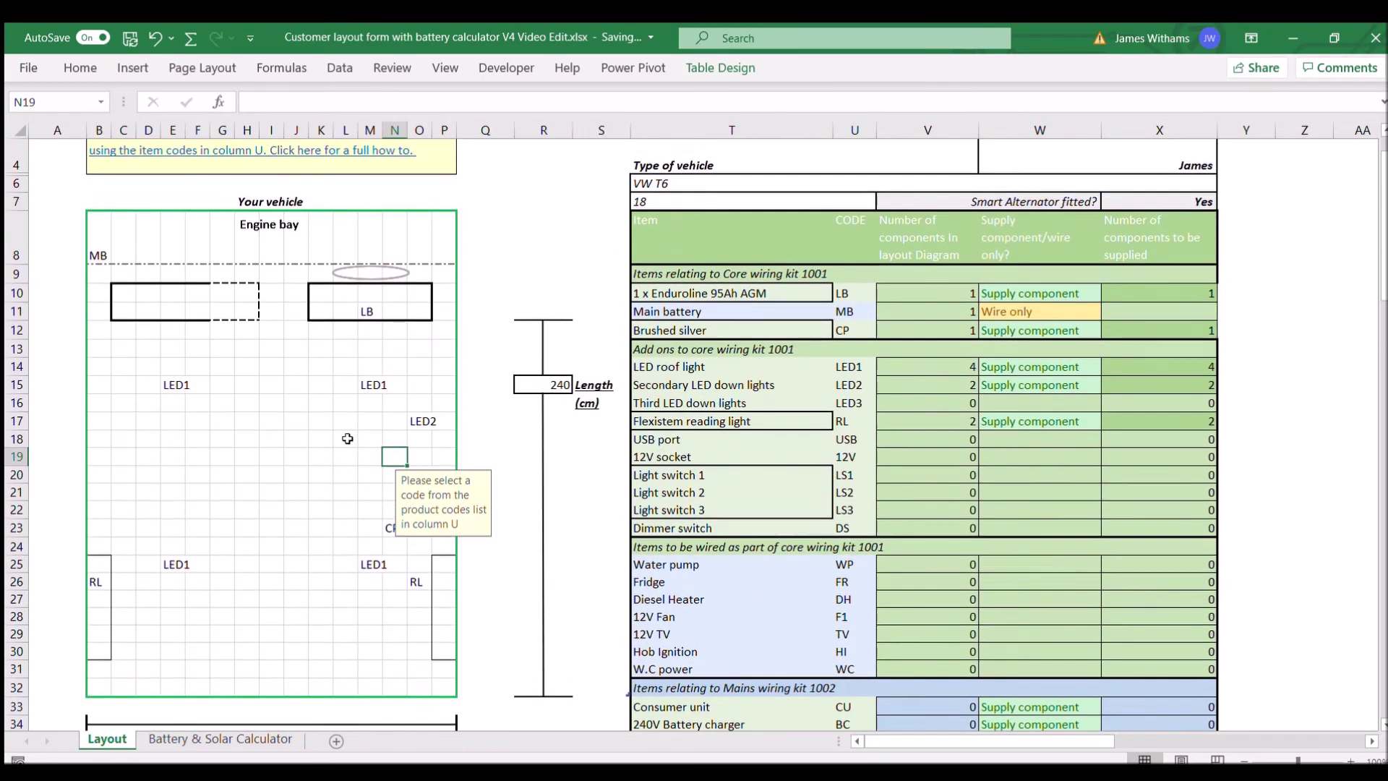
{"action": "type", "text": "WP"}
{"action": "key", "text": "Return"}
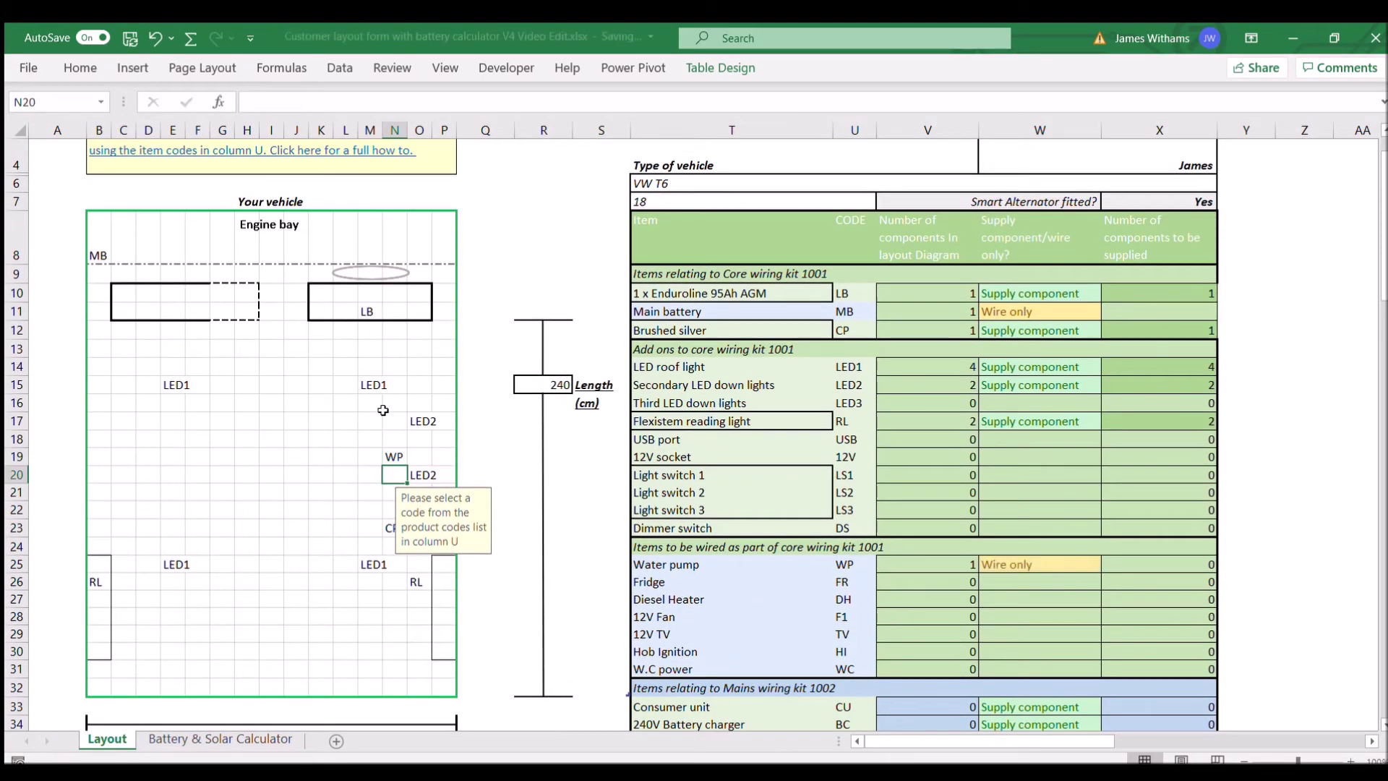
{"action": "left_click", "coordinate": [413, 349]}
{"action": "type", "text": "FR"}
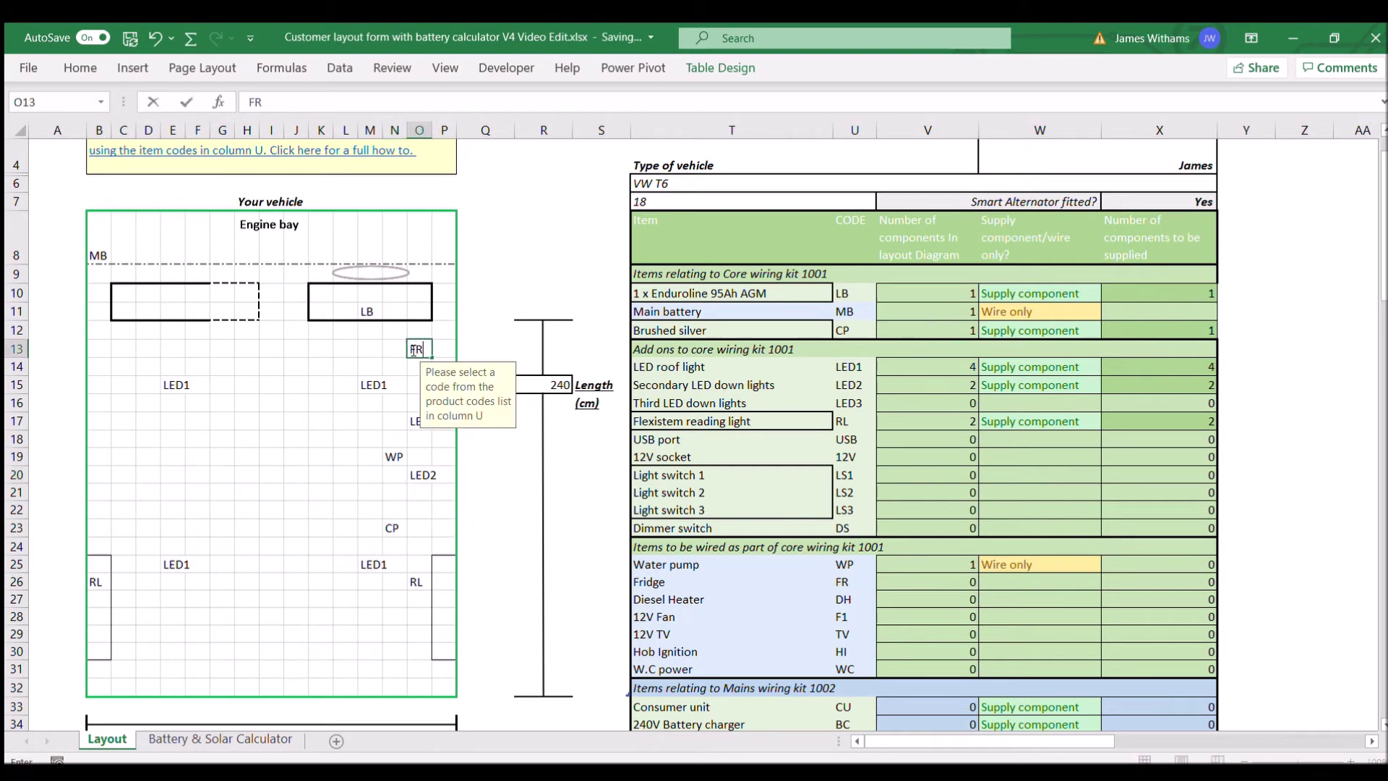
{"action": "key", "text": "Return"}
{"action": "scroll", "coordinate": [489, 372], "scroll_direction": "down", "scroll_amount": 3}
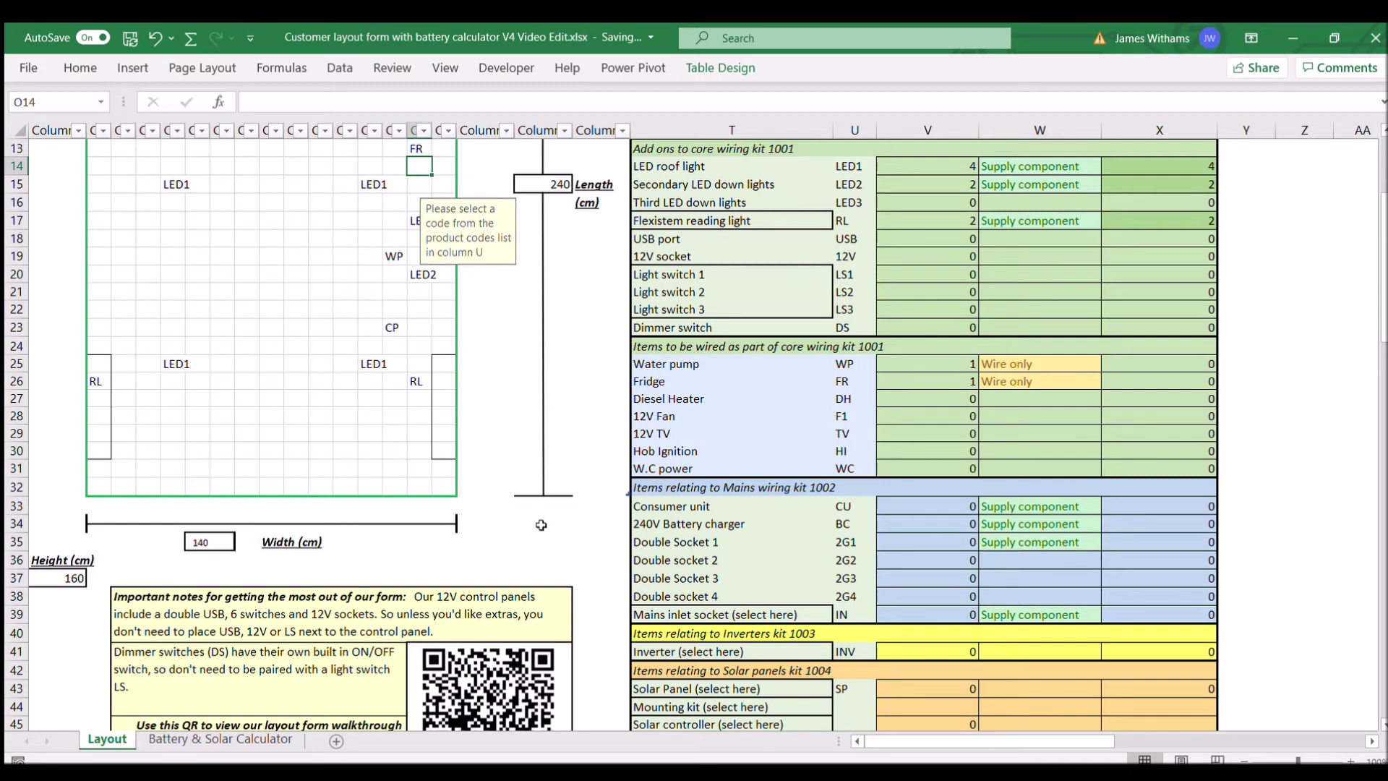
Step: Place the CU consumer unit code in N28 and BC battery charger in O28
{"action": "scroll", "coordinate": [540, 525], "scroll_direction": "up", "scroll_amount": 1}
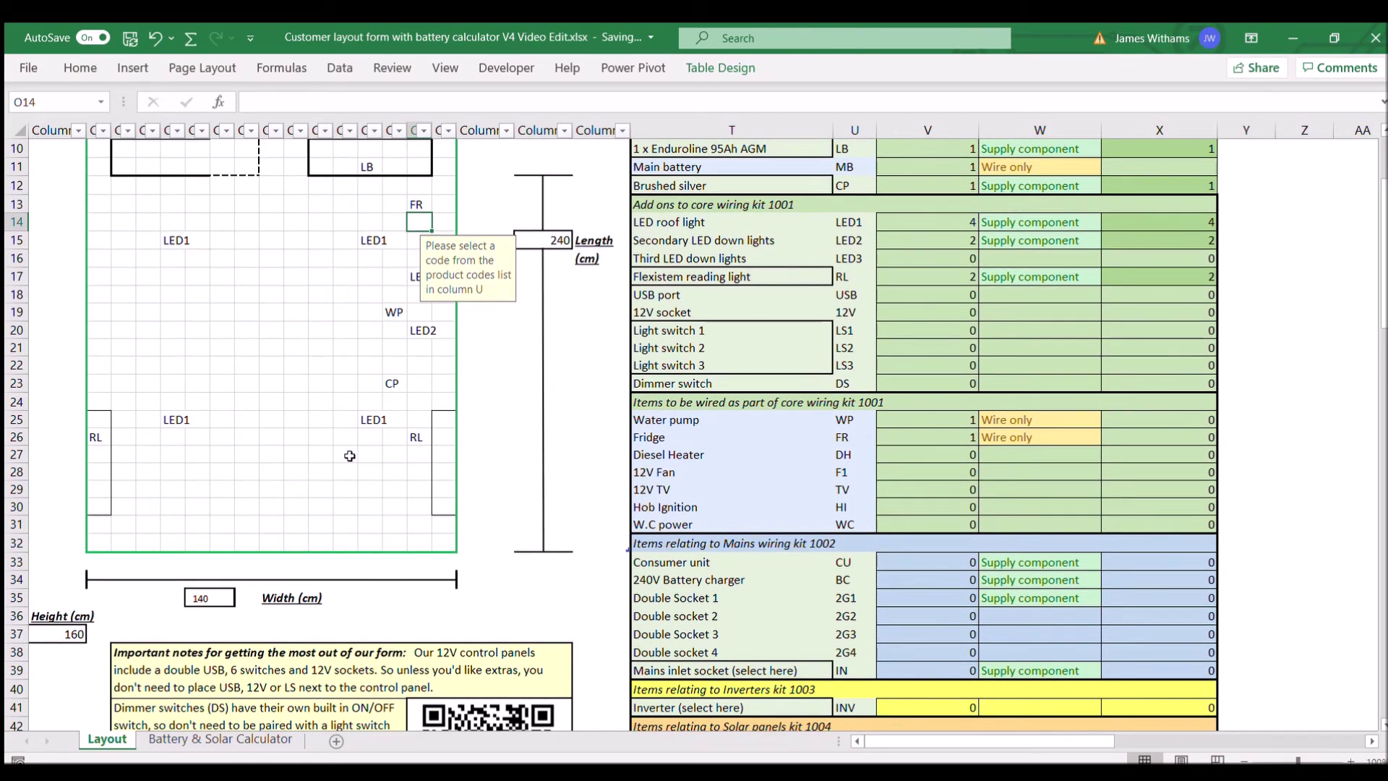
{"action": "left_click", "coordinate": [375, 454]}
{"action": "key", "text": "Down"}
{"action": "key", "text": "Right"}
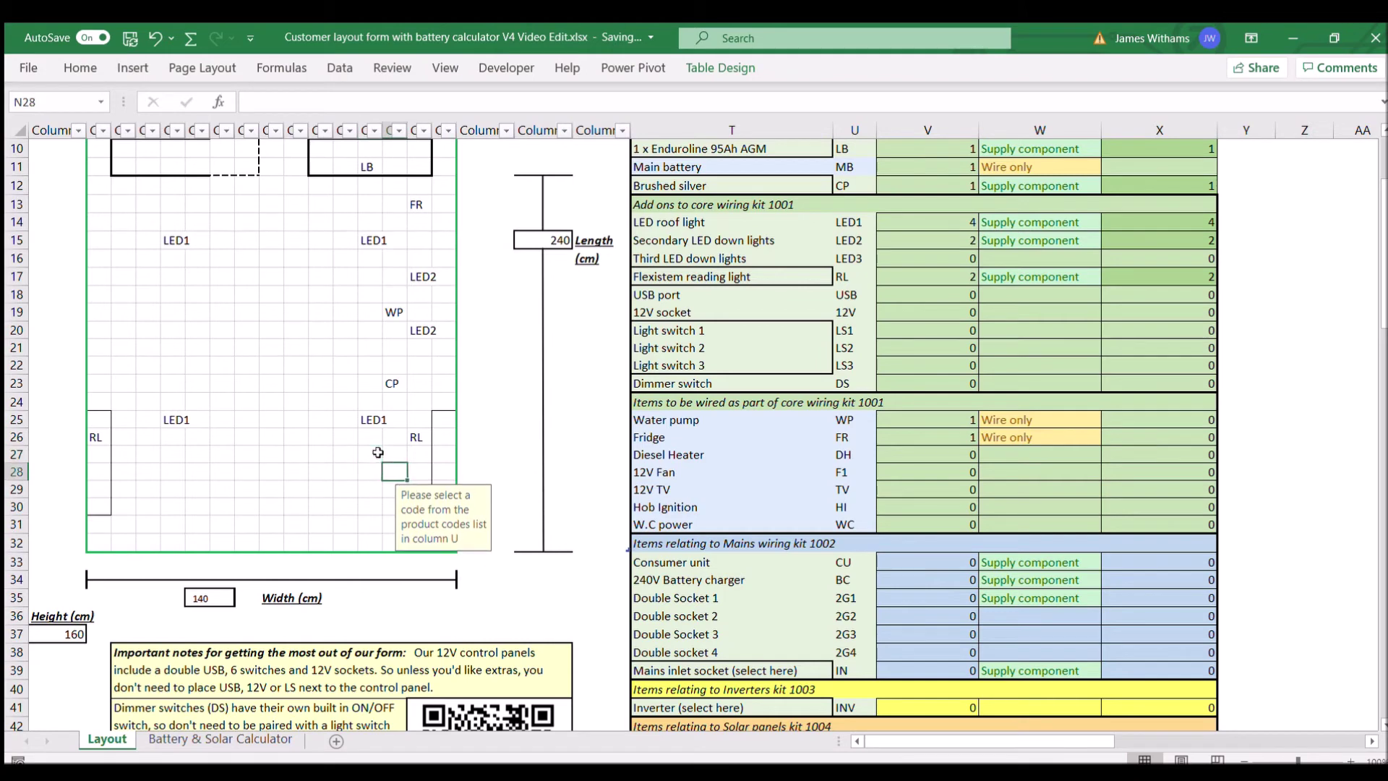
{"action": "type", "text": "CU"}
{"action": "key", "text": "Tab"}
{"action": "type", "text": "BC"}
{"action": "key", "text": "Return"}
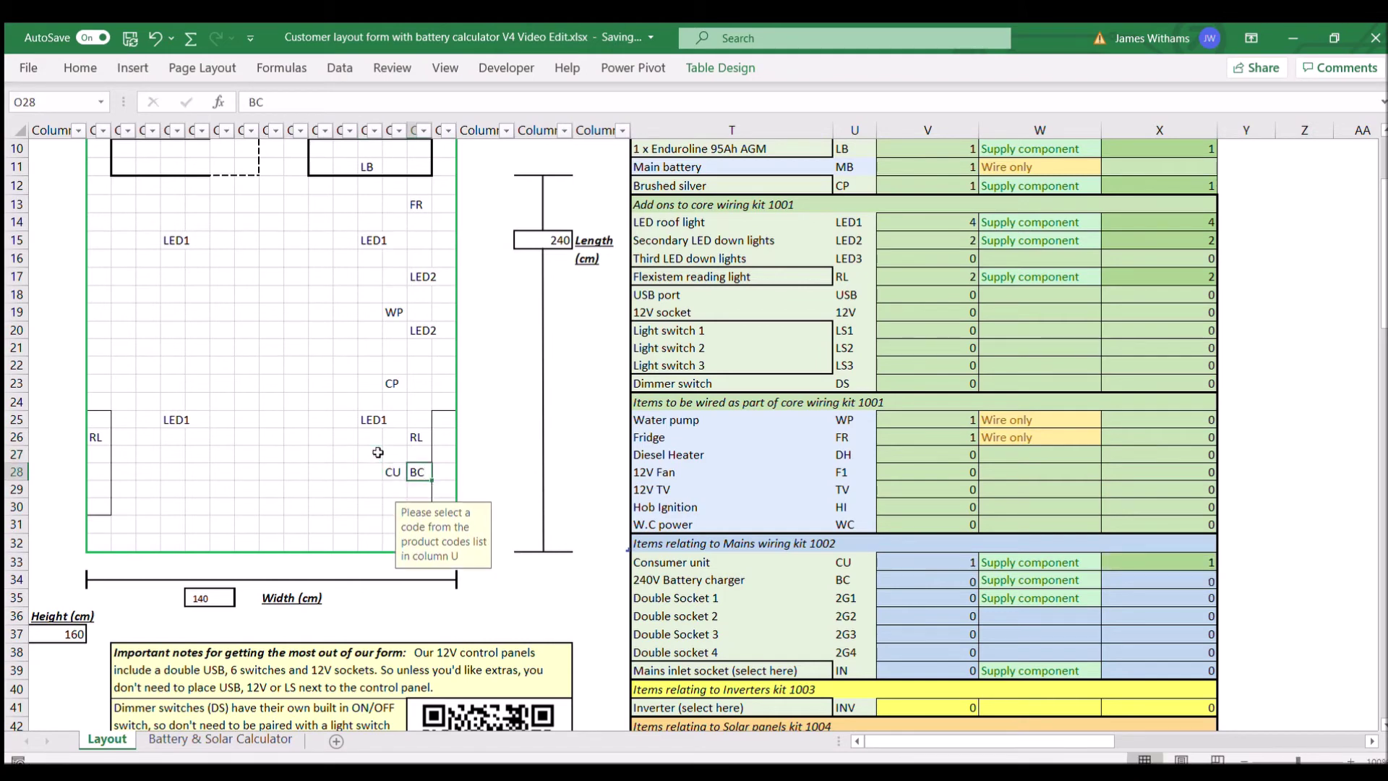
Step: Place the 2G1 double socket code in M23 and IN mains inlet in C8
{"action": "left_click", "coordinate": [369, 381]}
{"action": "type", "text": "2"}
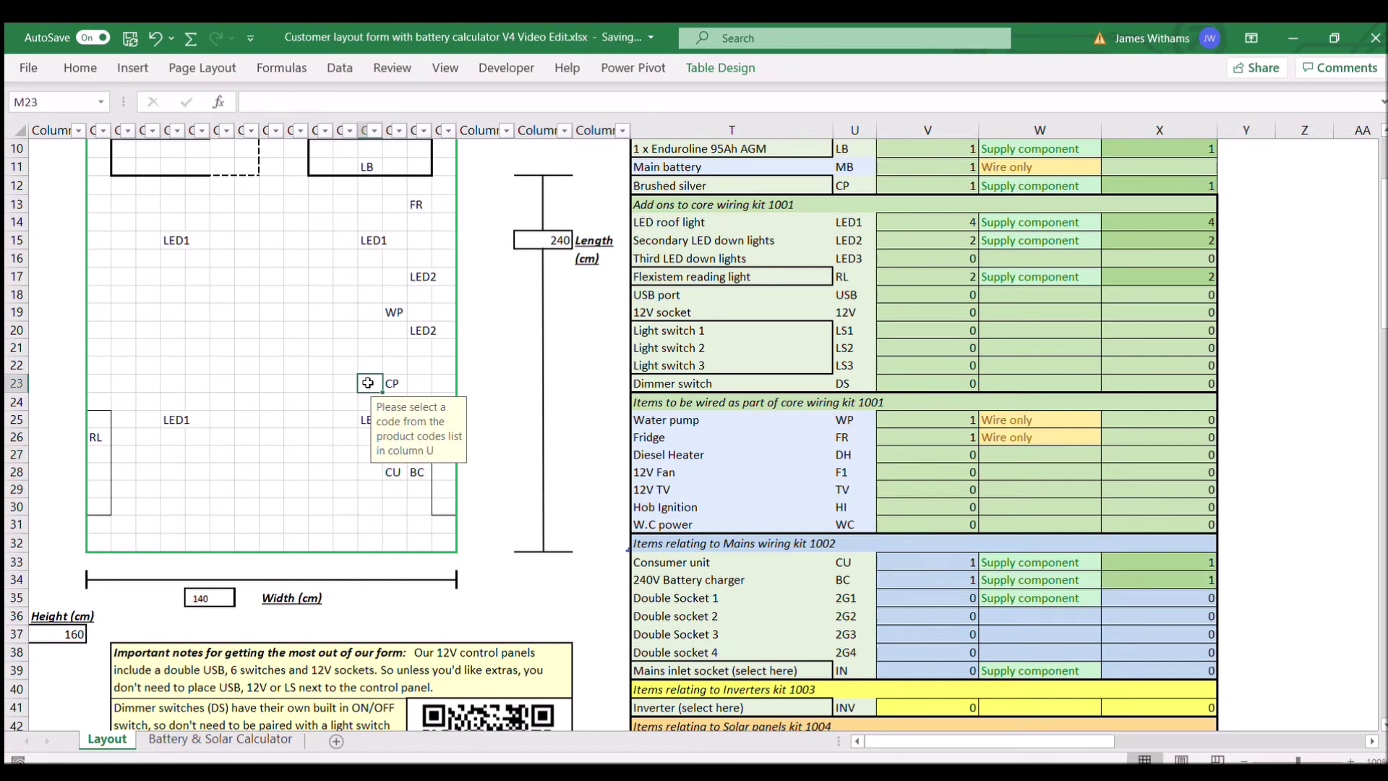
{"action": "type", "text": "G1"}
{"action": "key", "text": "Return"}
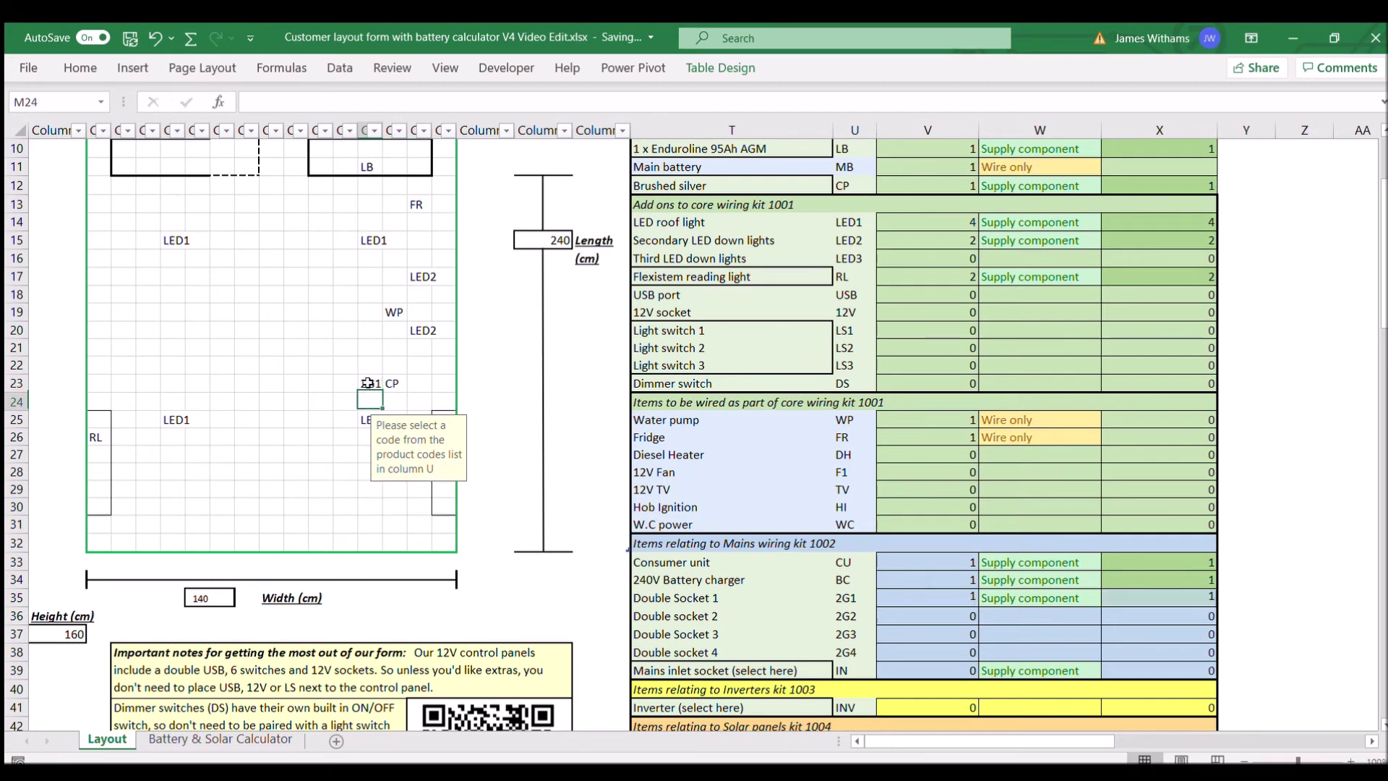
{"action": "scroll", "coordinate": [155, 294], "scroll_direction": "up", "scroll_amount": 3}
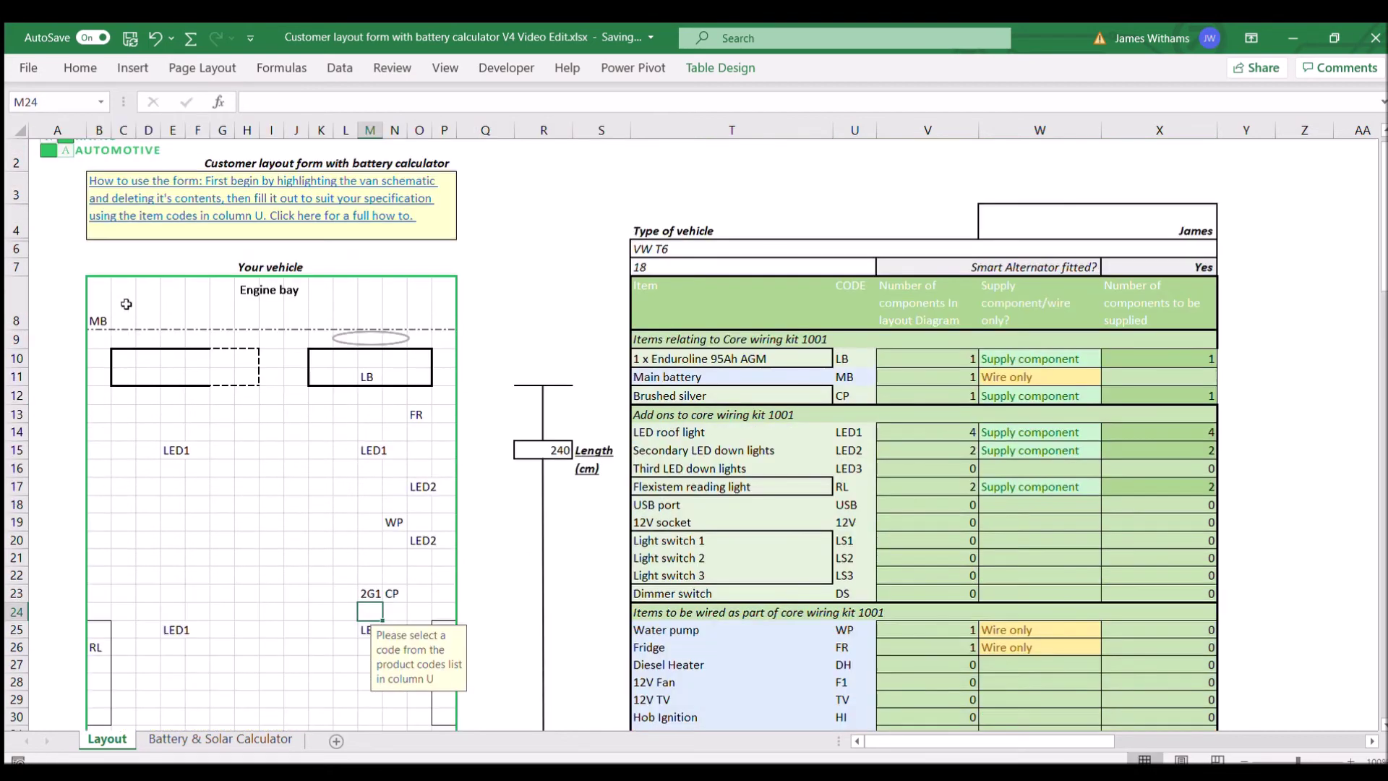
{"action": "left_click", "coordinate": [124, 313]}
{"action": "type", "text": "I"}
{"action": "key", "text": "Return"}
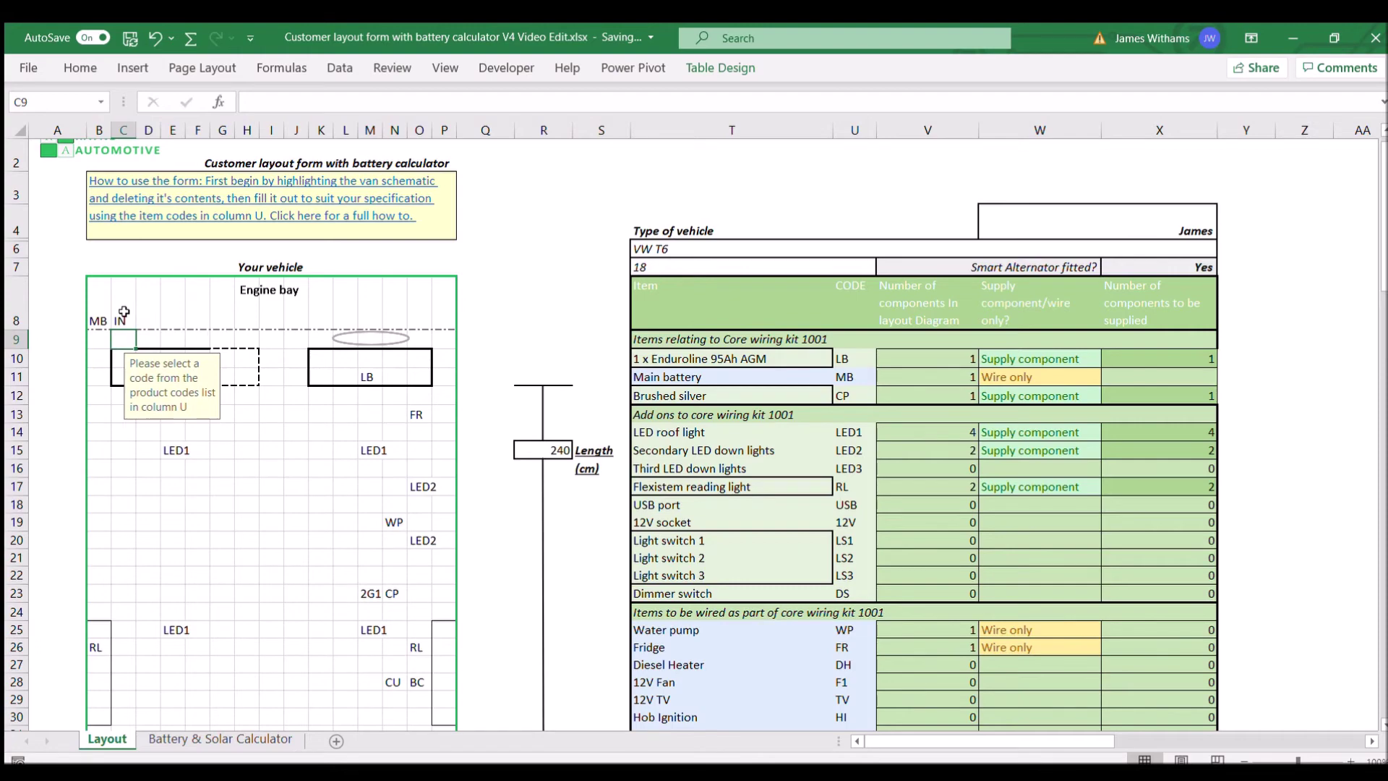
Step: Pick 'Yes I need a gas bonding kit' from the W49 fixed gas pipes dropdown
{"action": "scroll", "coordinate": [185, 440], "scroll_direction": "down", "scroll_amount": 4}
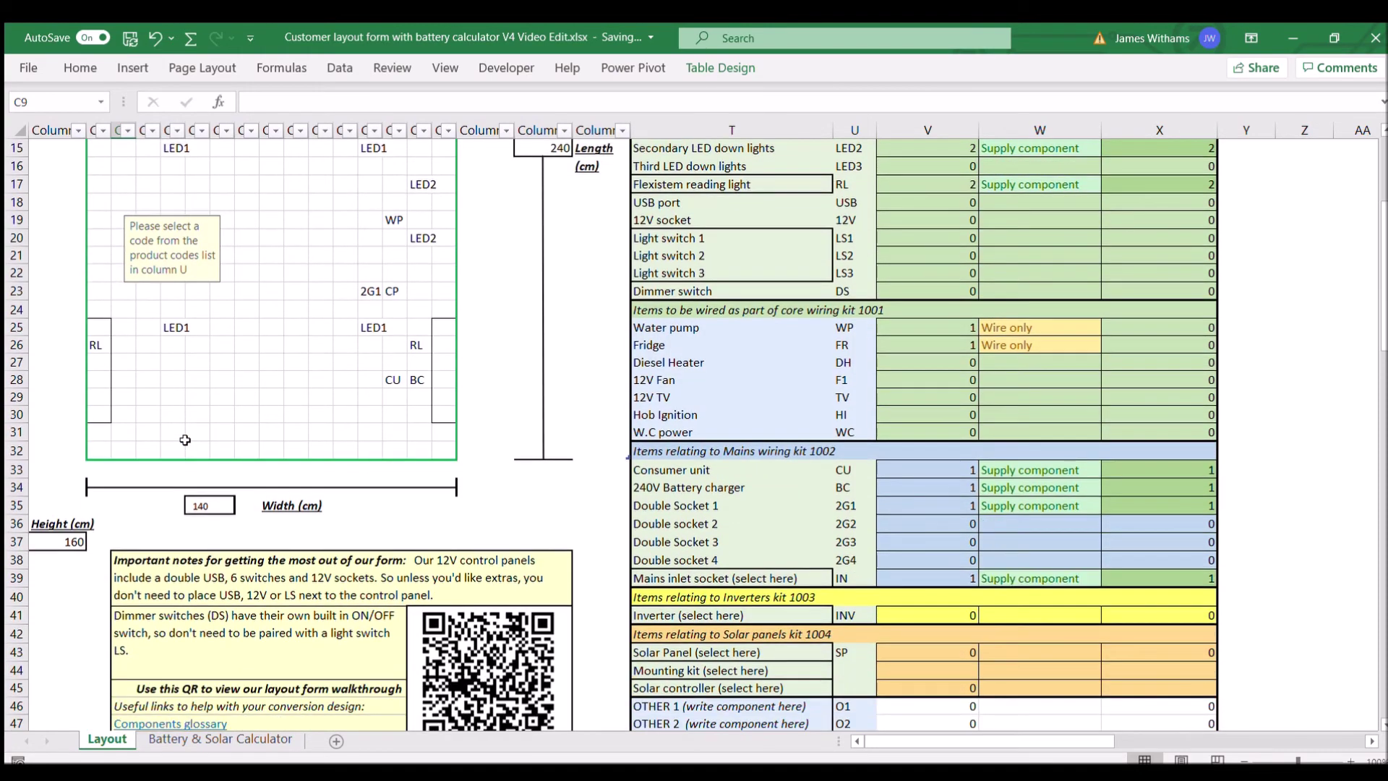
{"action": "scroll", "coordinate": [185, 441], "scroll_direction": "down", "scroll_amount": 1}
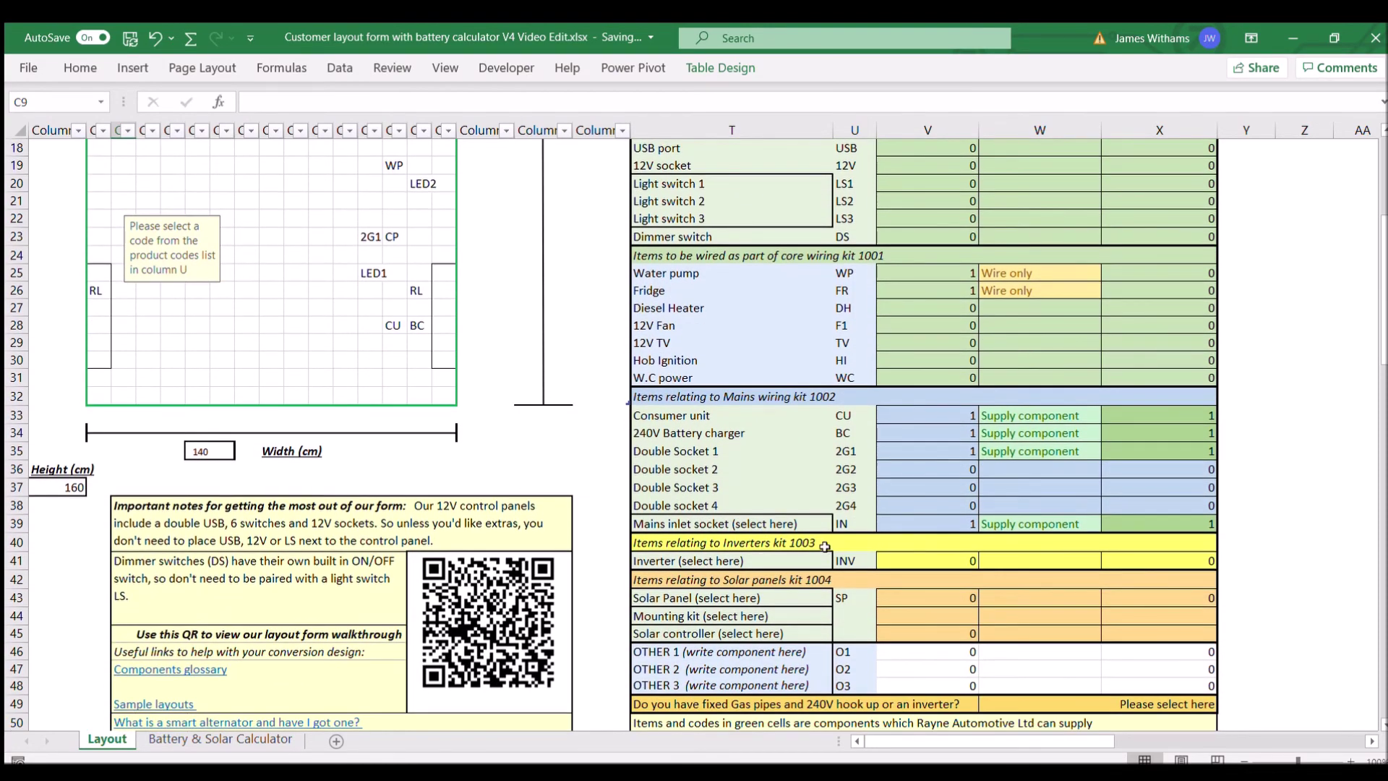
{"action": "scroll", "coordinate": [824, 546], "scroll_direction": "down", "scroll_amount": 1}
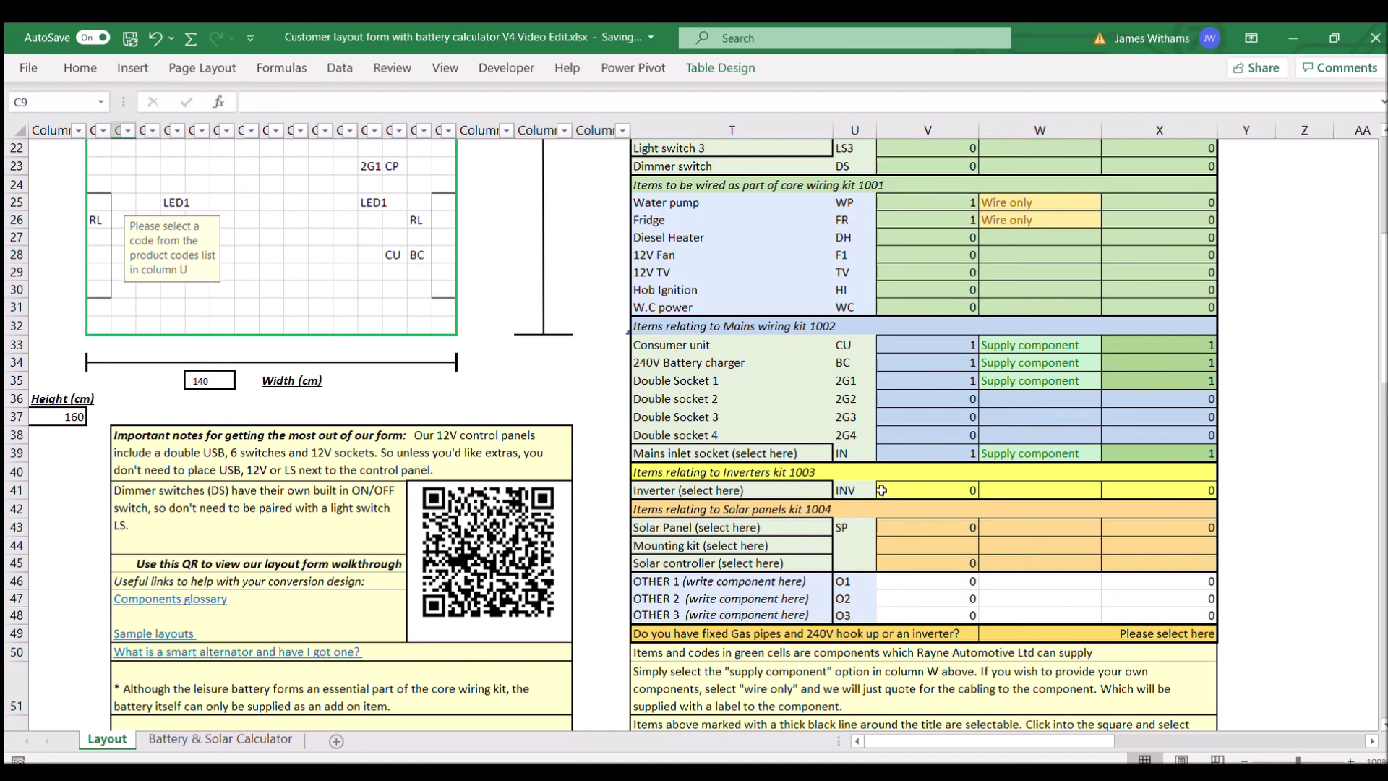
{"action": "scroll", "coordinate": [869, 562], "scroll_direction": "down", "scroll_amount": 1}
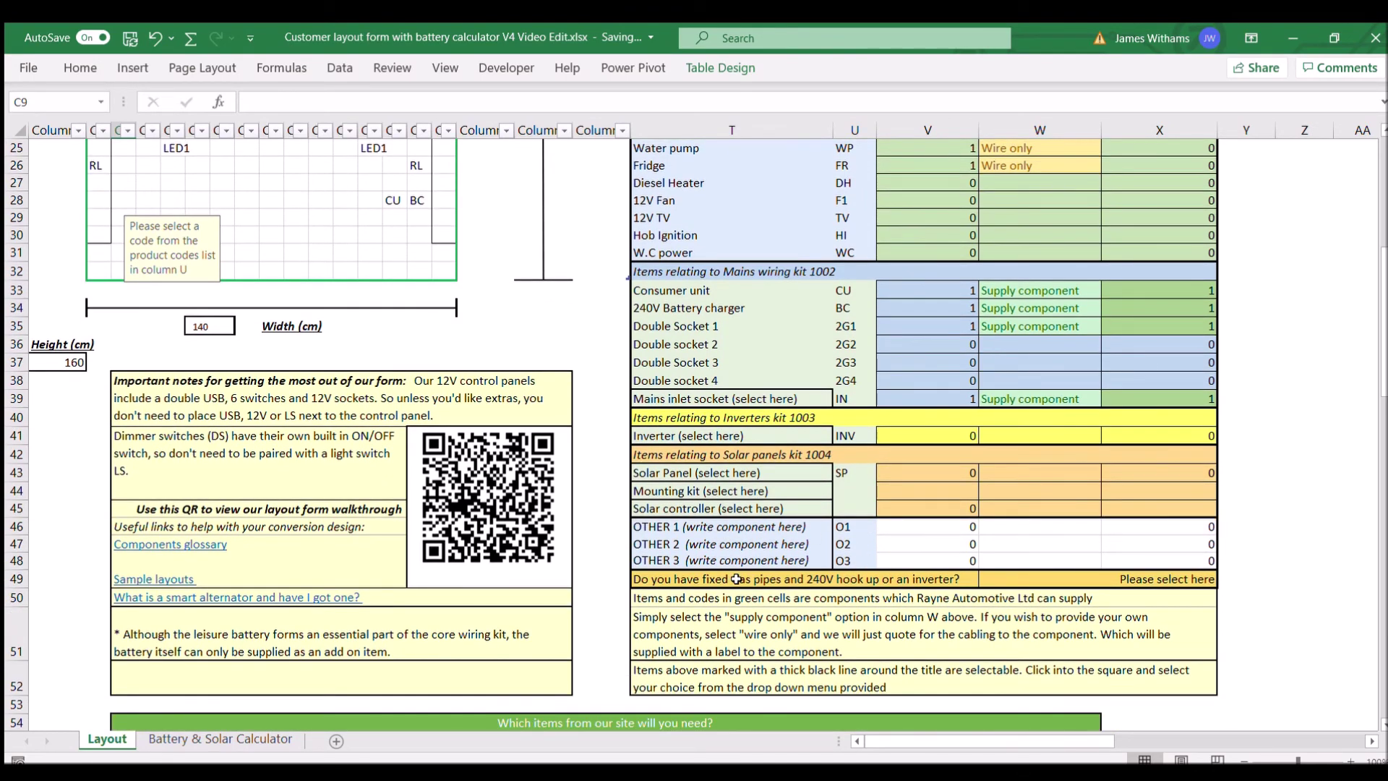
{"action": "left_click", "coordinate": [1152, 575]}
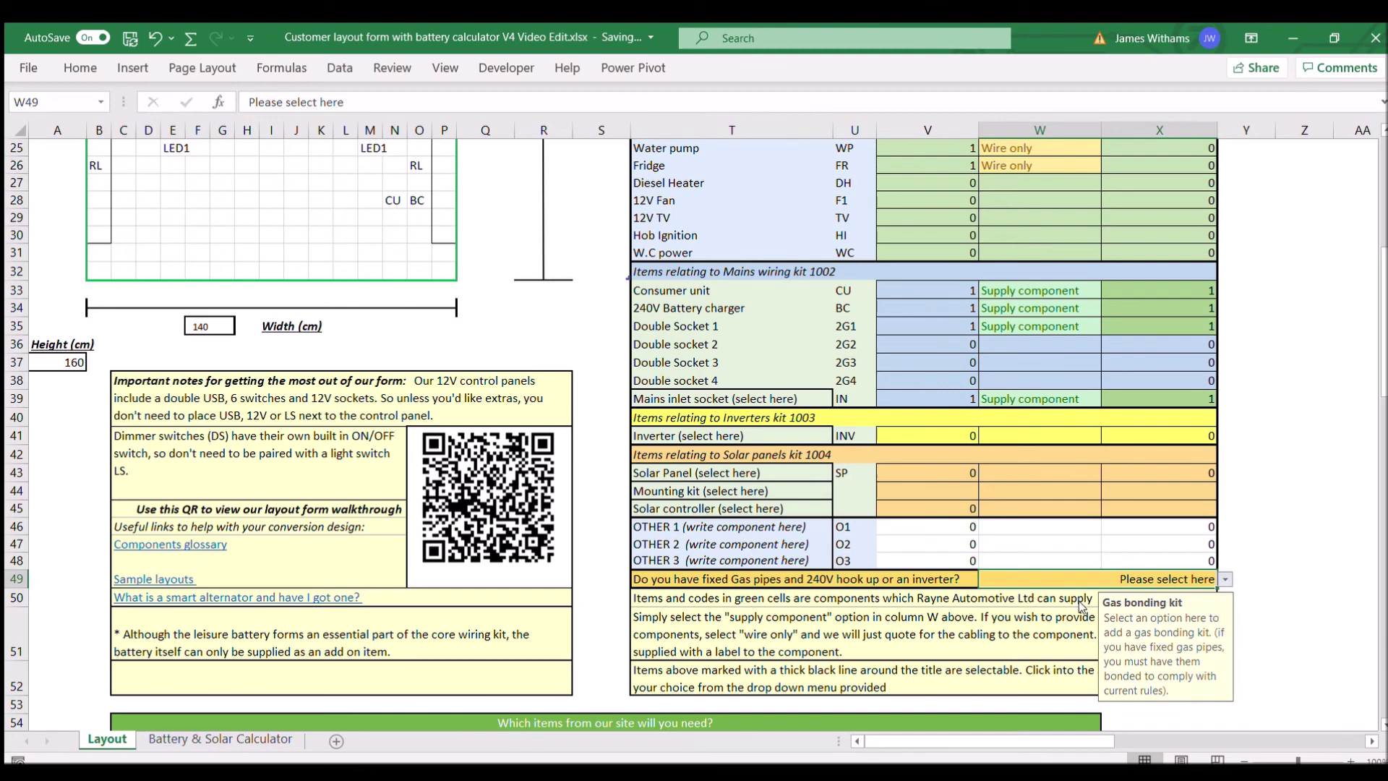
{"action": "left_click", "coordinate": [1225, 578]}
{"action": "left_click", "coordinate": [1084, 604]}
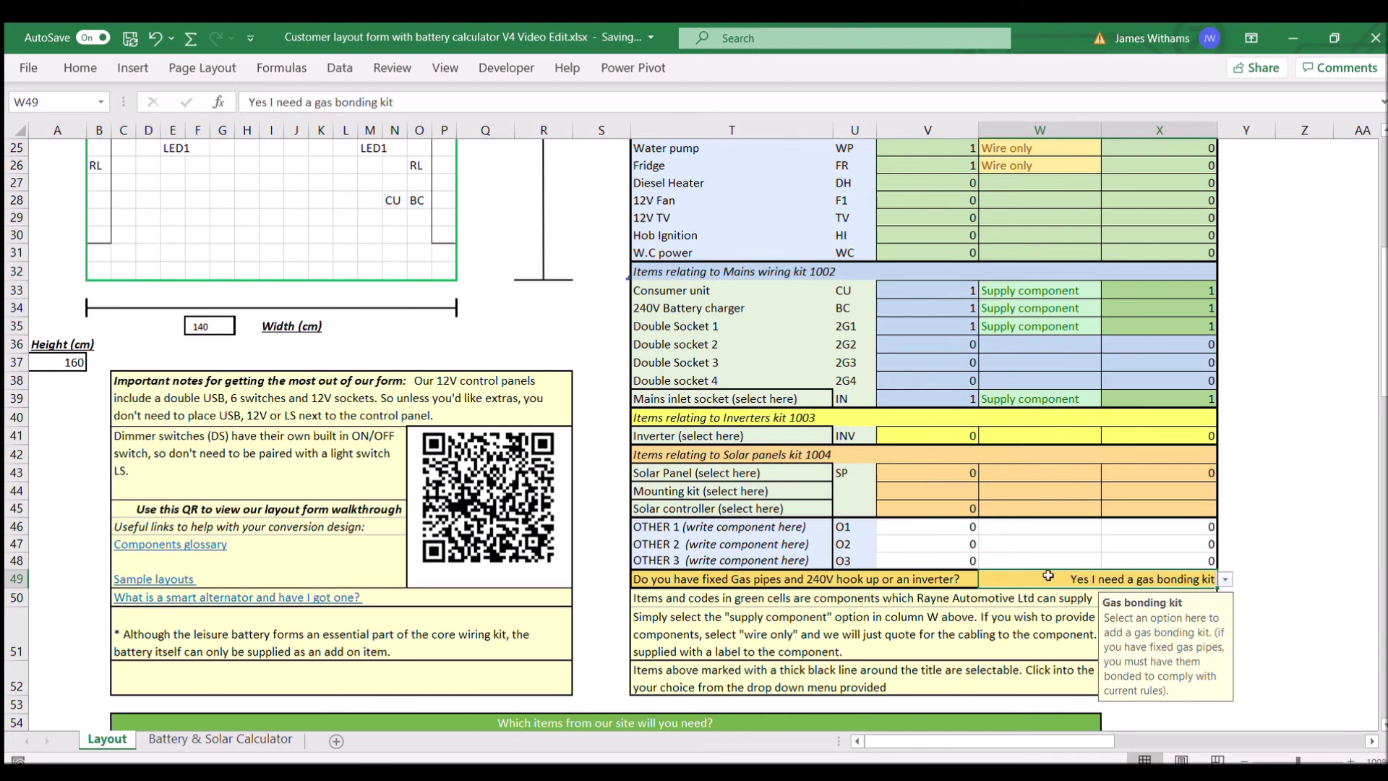
{"action": "scroll", "coordinate": [936, 579], "scroll_direction": "down", "scroll_amount": 4}
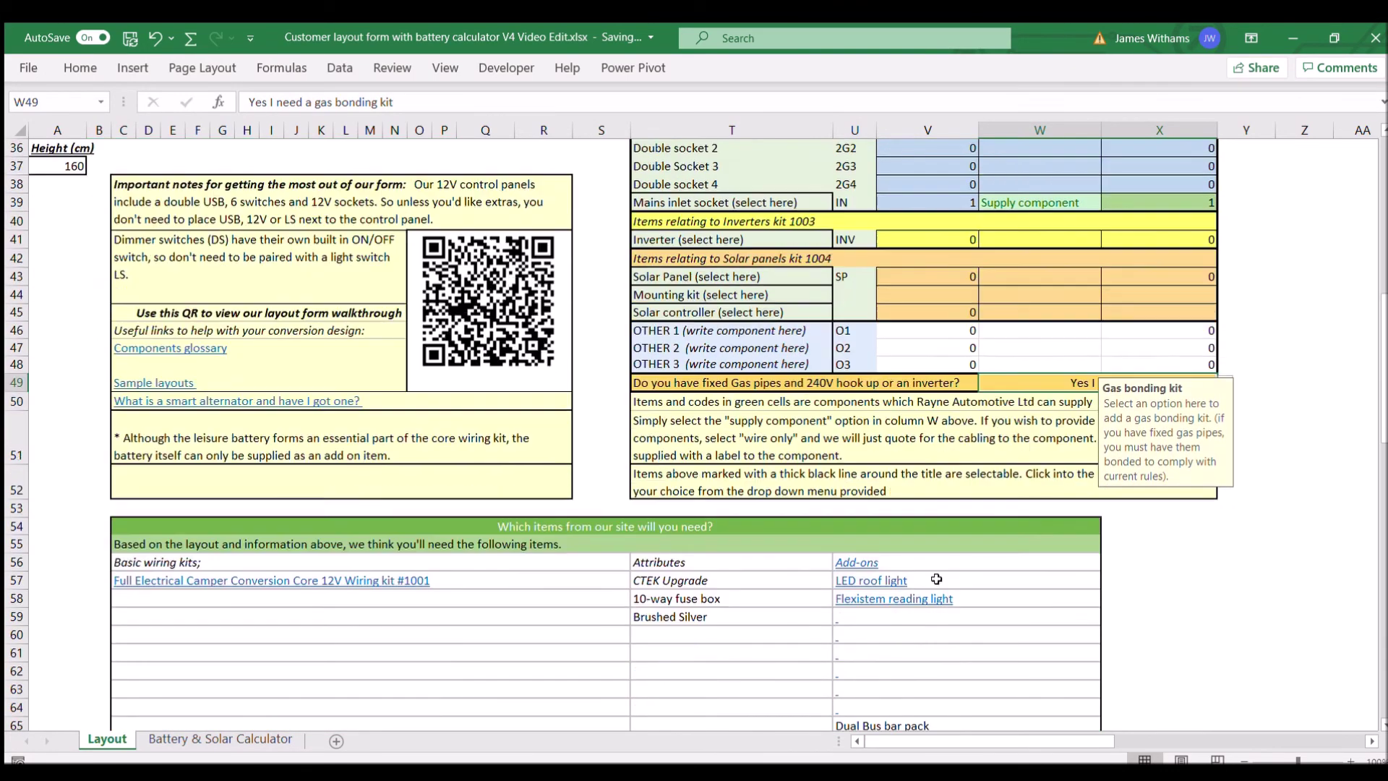
{"action": "scroll", "coordinate": [936, 579], "scroll_direction": "down", "scroll_amount": 3}
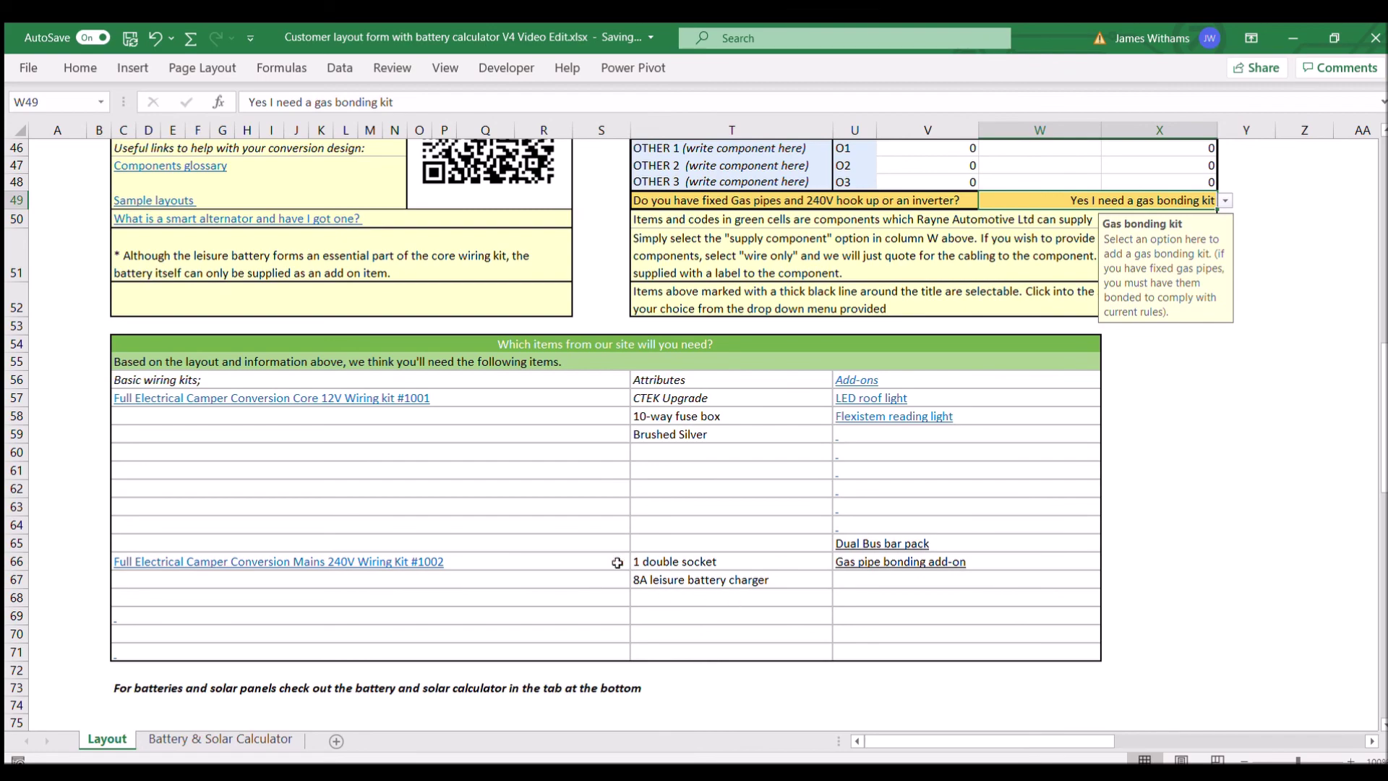
{"action": "scroll", "coordinate": [451, 399], "scroll_direction": "up", "scroll_amount": 2}
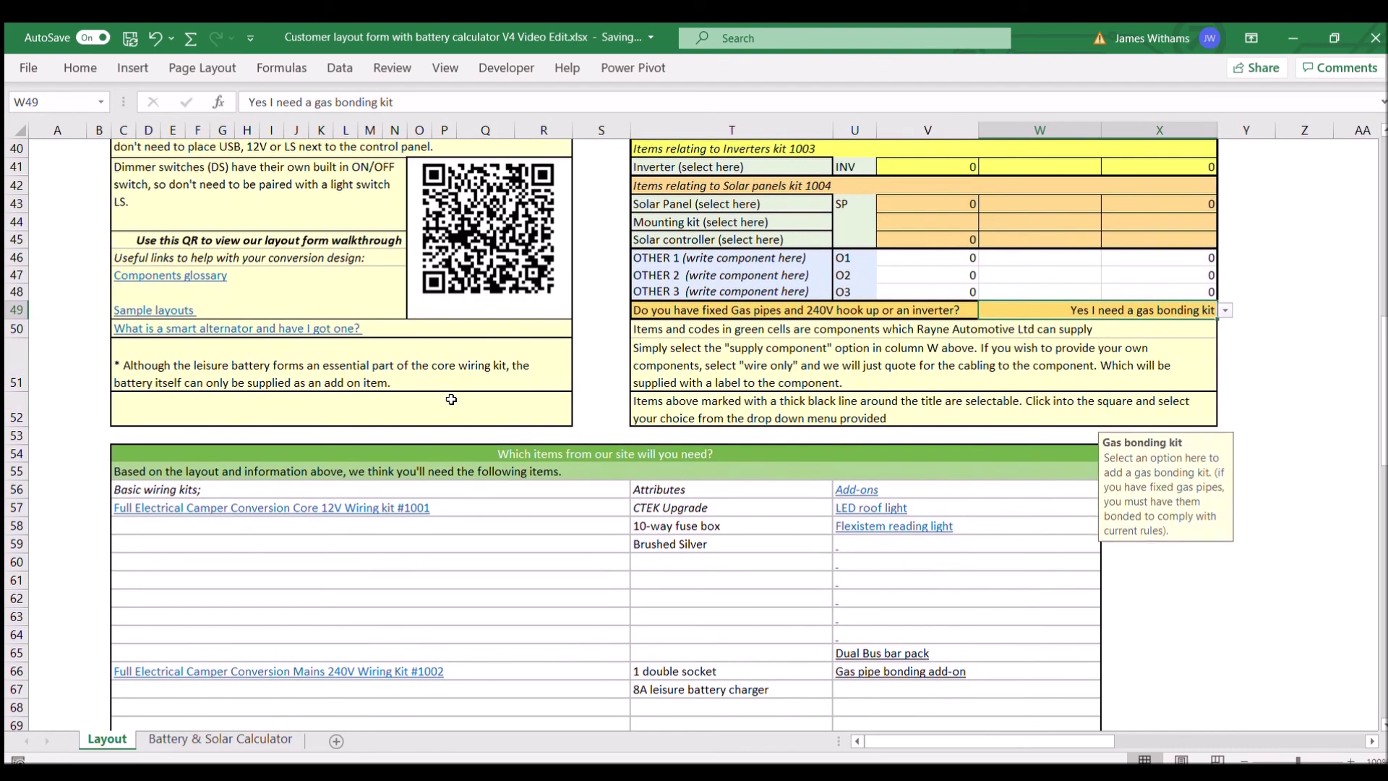
{"action": "scroll", "coordinate": [452, 401], "scroll_direction": "up", "scroll_amount": 3}
{"action": "scroll", "coordinate": [452, 400], "scroll_direction": "up", "scroll_amount": 3}
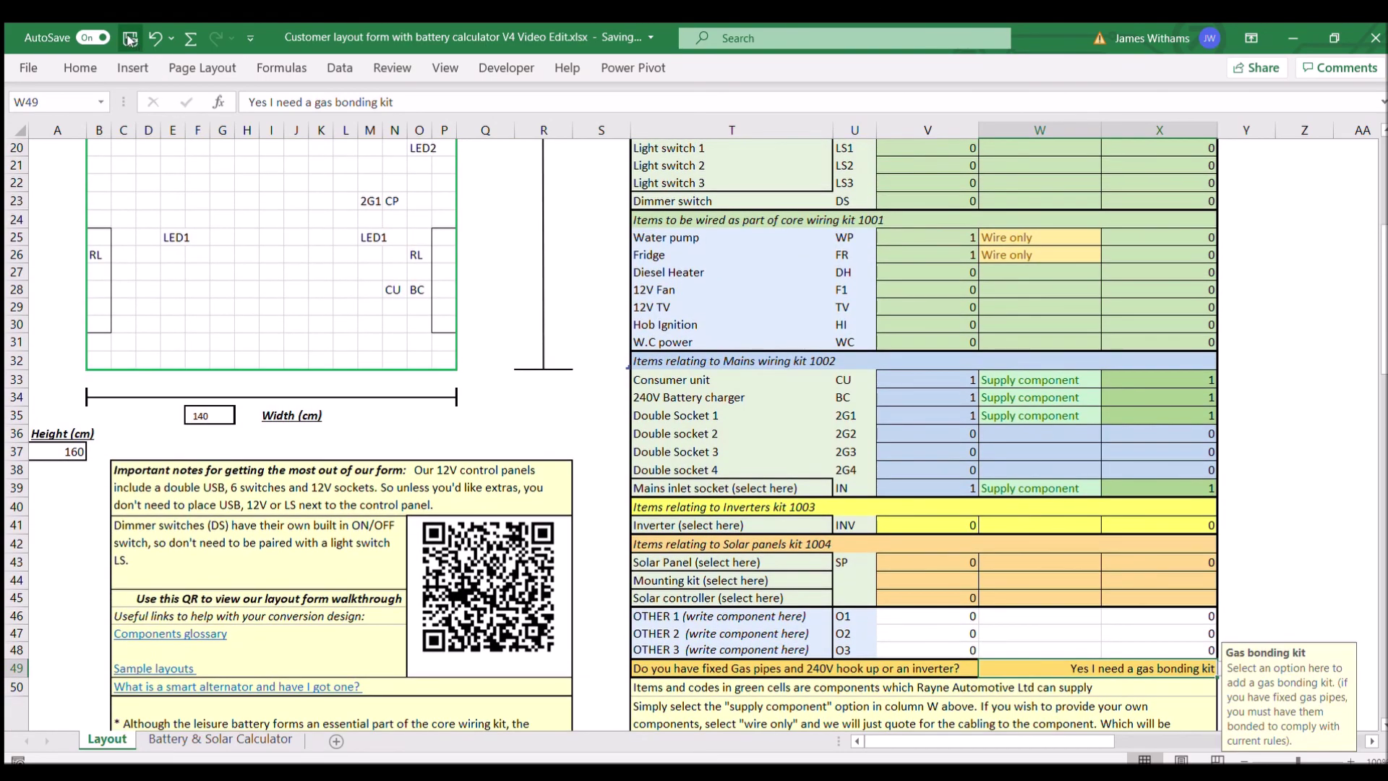
{"action": "scroll", "coordinate": [260, 287], "scroll_direction": "up", "scroll_amount": 6}
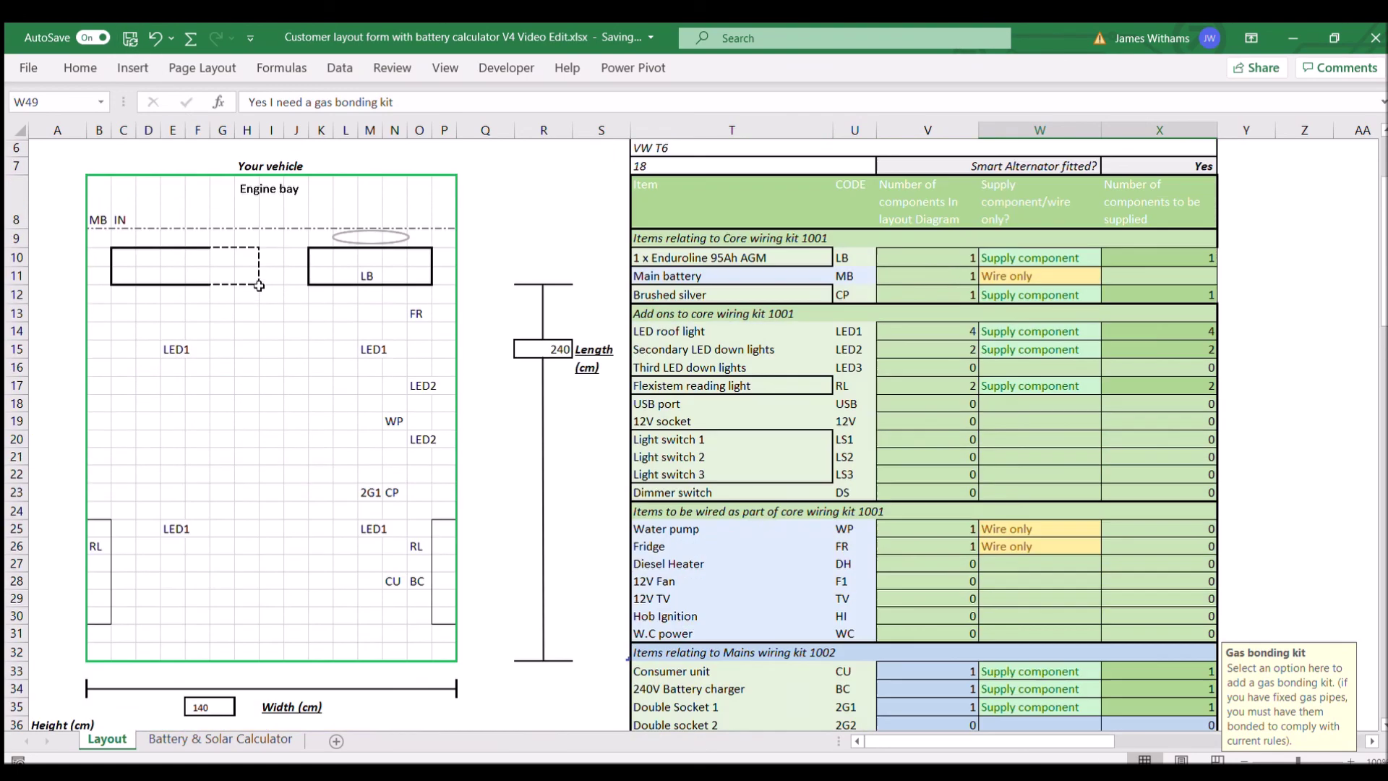